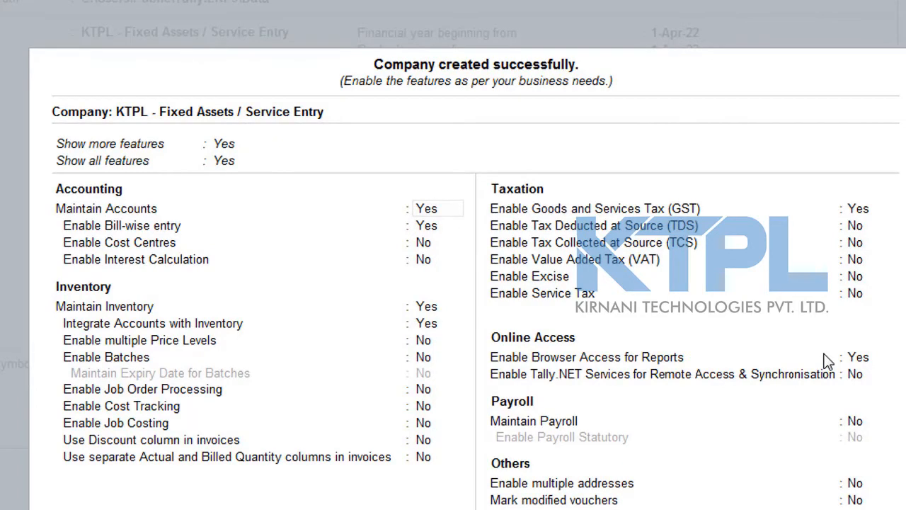
Keep Goods and Services Tax (GST) enabled for the new company and save its feature settings.
left_click(858, 209)
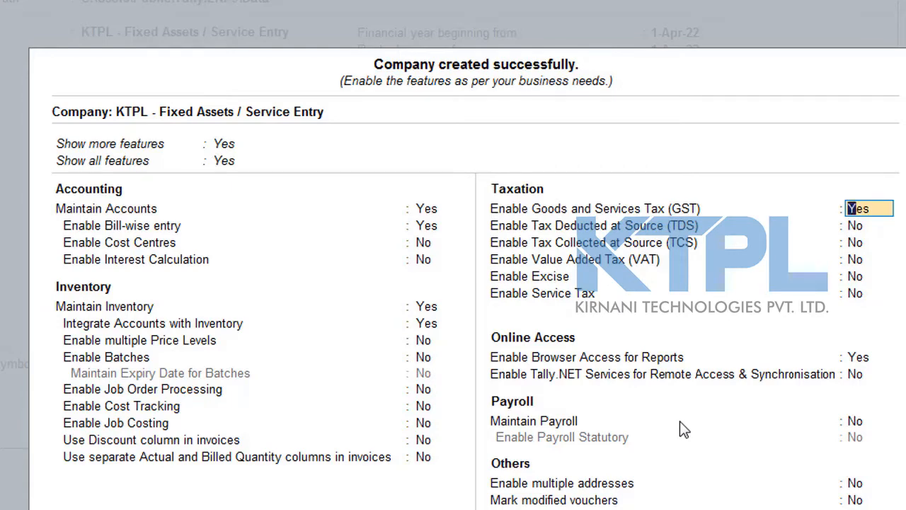
key("ctrl+a")
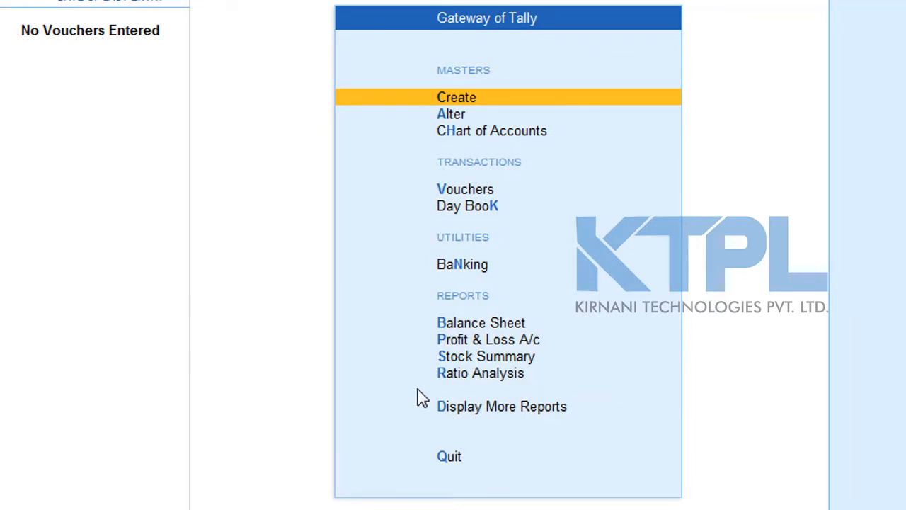
Create a supplier ledger named Deepak Enterprises under Sundry Creditors and save it.
key("Return")
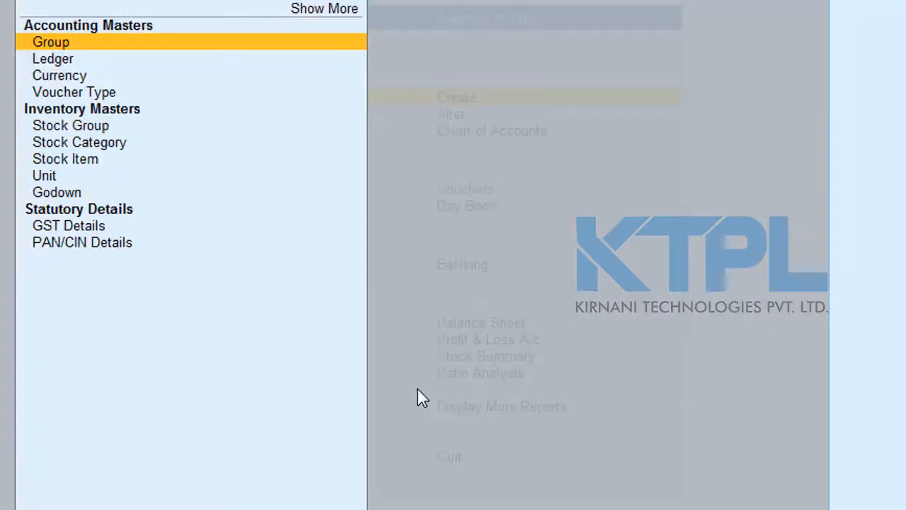
key("Down")
key("Return")
type("Dee")
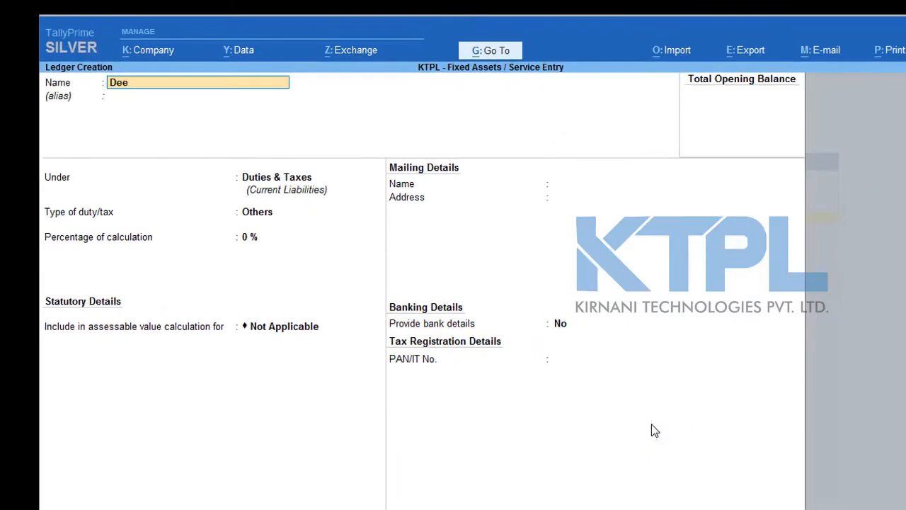
type("pak Enterprises")
key("Return")
key("Return")
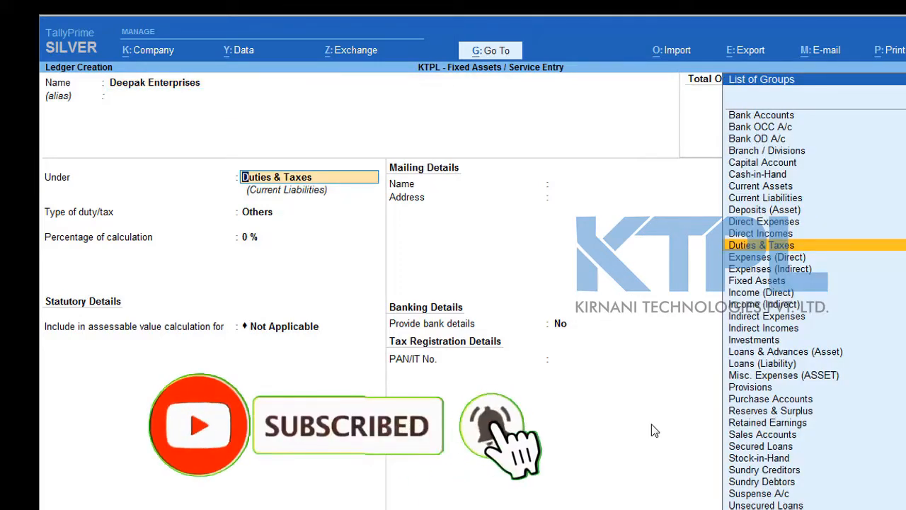
type("Cred")
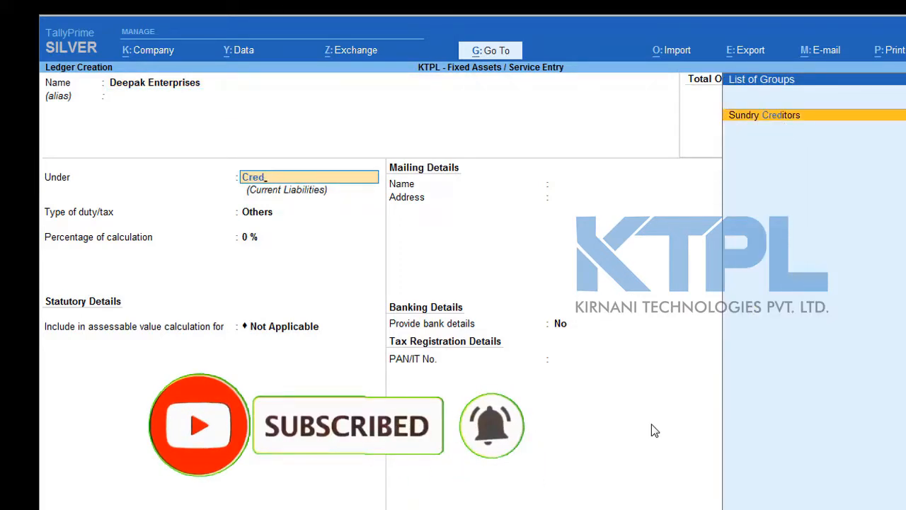
key("Return")
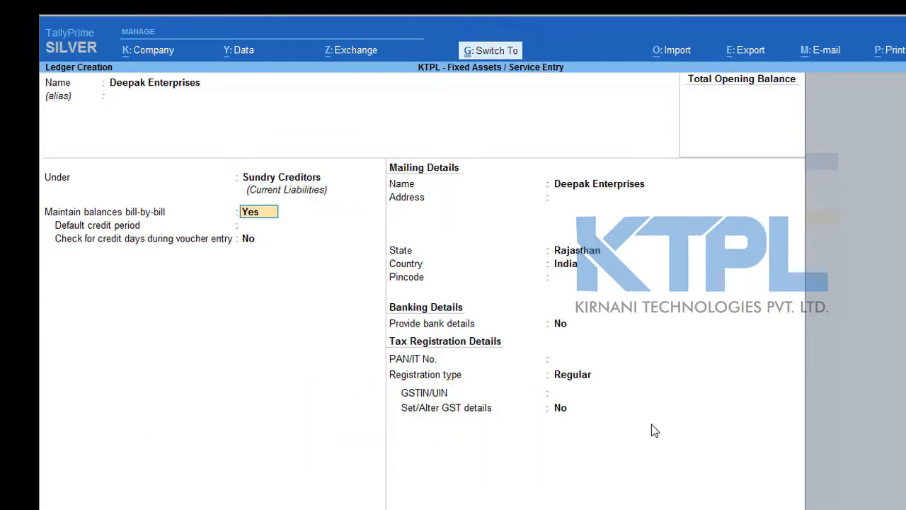
left_click(580, 380)
key("ctrl+a")
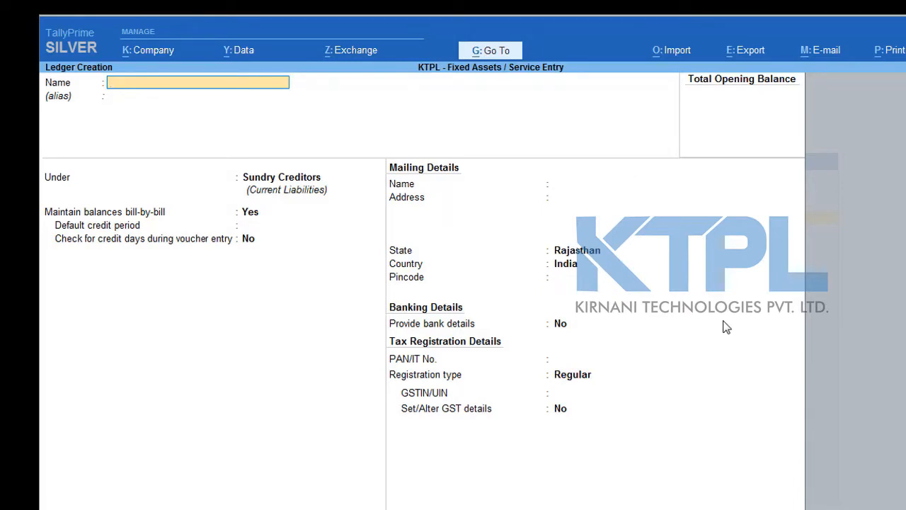
Name the new ledger Computer and place it under the Fixed Assets group.
type("Computer")
key("Return")
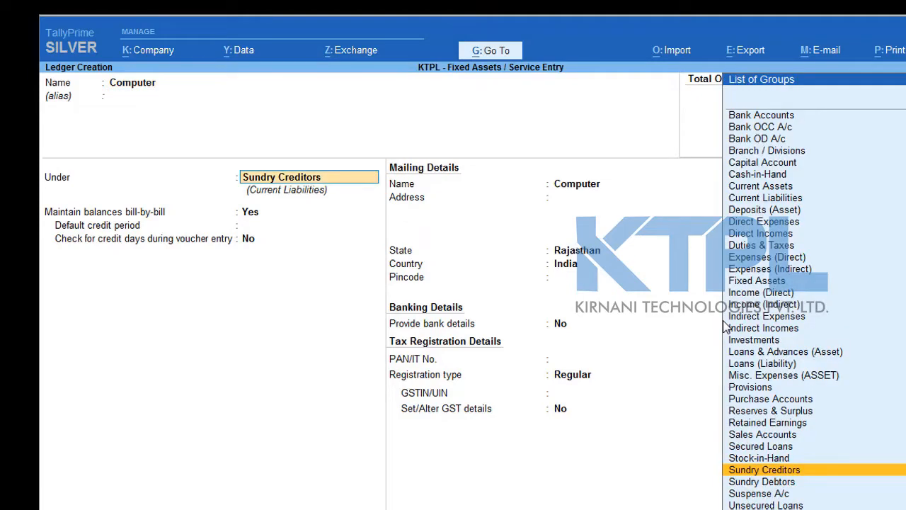
type("Fix")
key("Return")
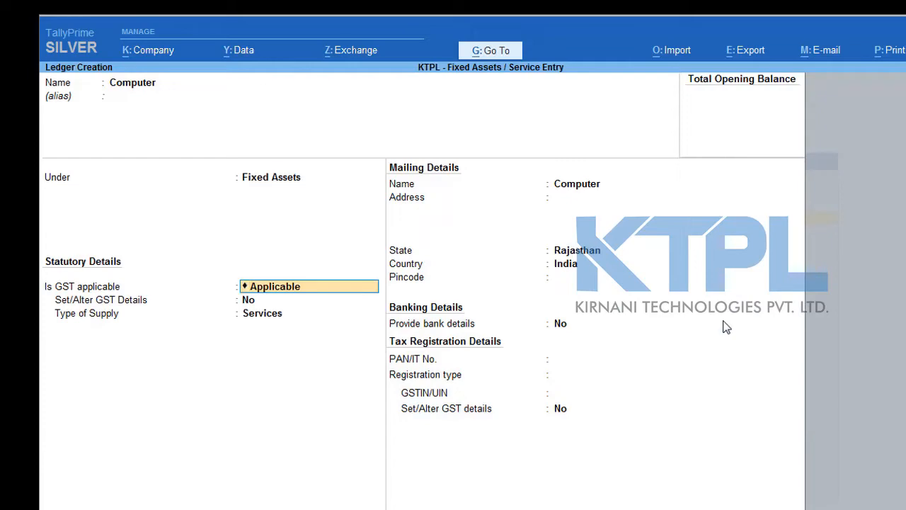
In the Computer ledger's GST details, set the nature of transaction to Purchase Taxable and the nature of goods to Capital Goods.
key("Return")
type("yes")
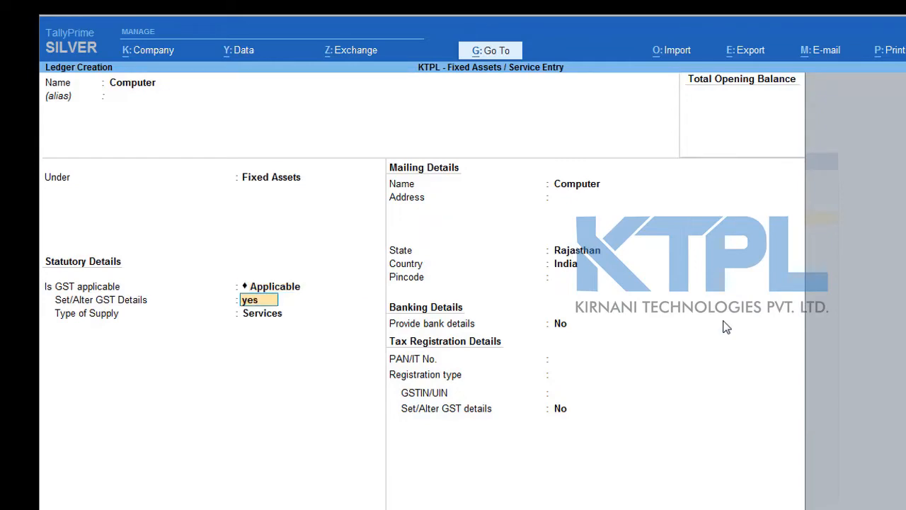
key("Return")
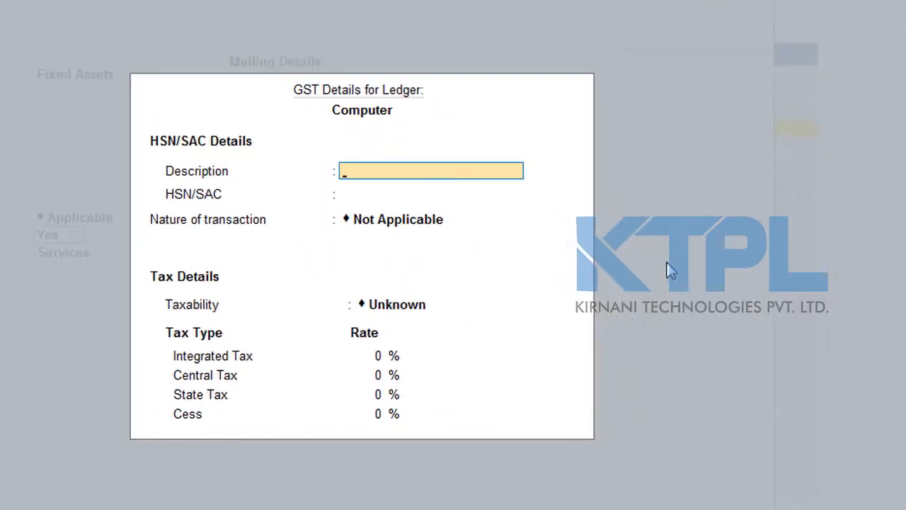
key("Return")
key("Return")
type("Pur")
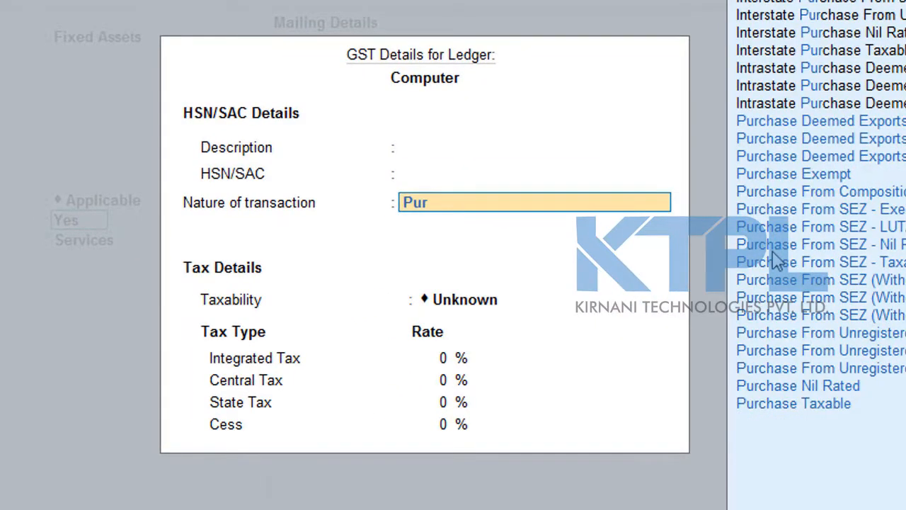
key("Return")
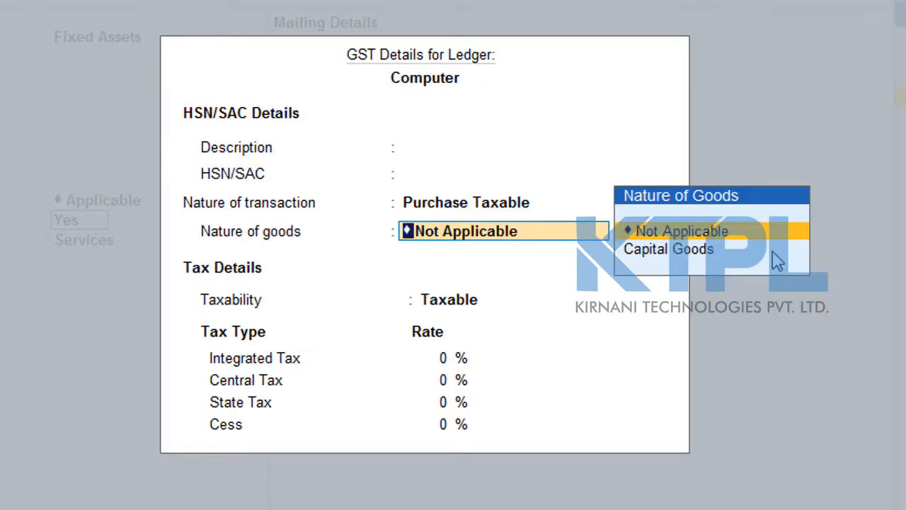
key("Down")
key("Return")
key("BackSpace")
key("BackSpace")
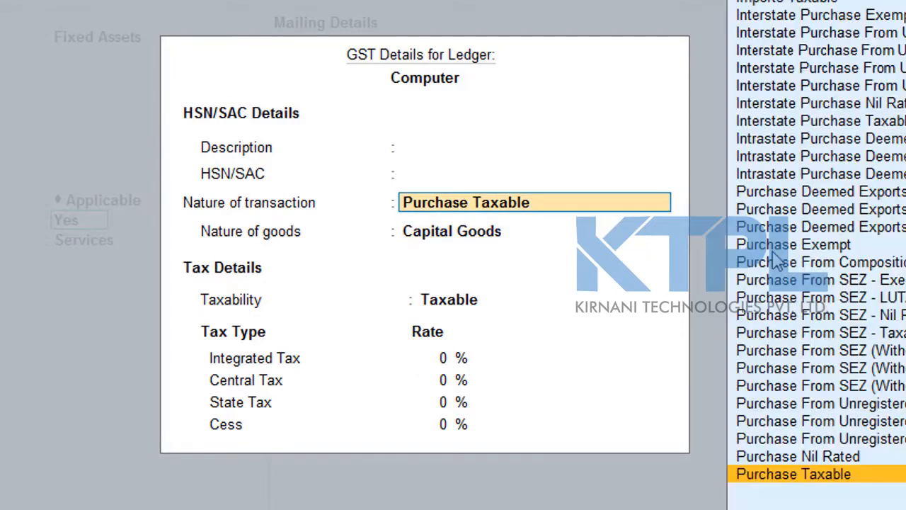
key("Return")
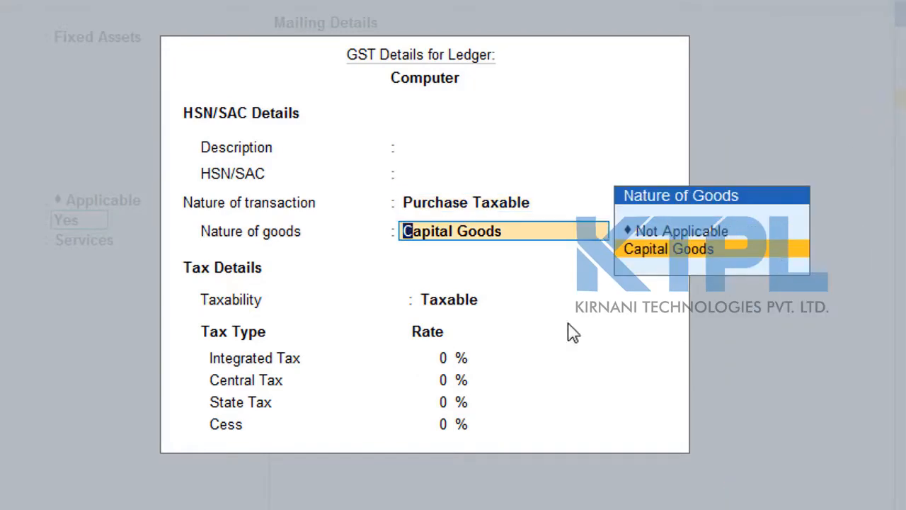
Set the Computer ledger's integrated tax rate to 18% and accept the GST details.
key("Return")
type("18")
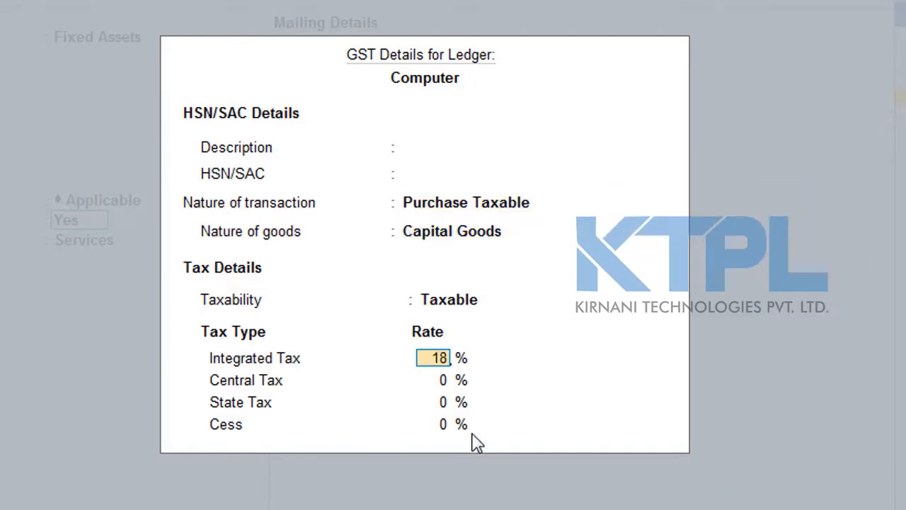
key("Return")
key("Return")
key("Return")
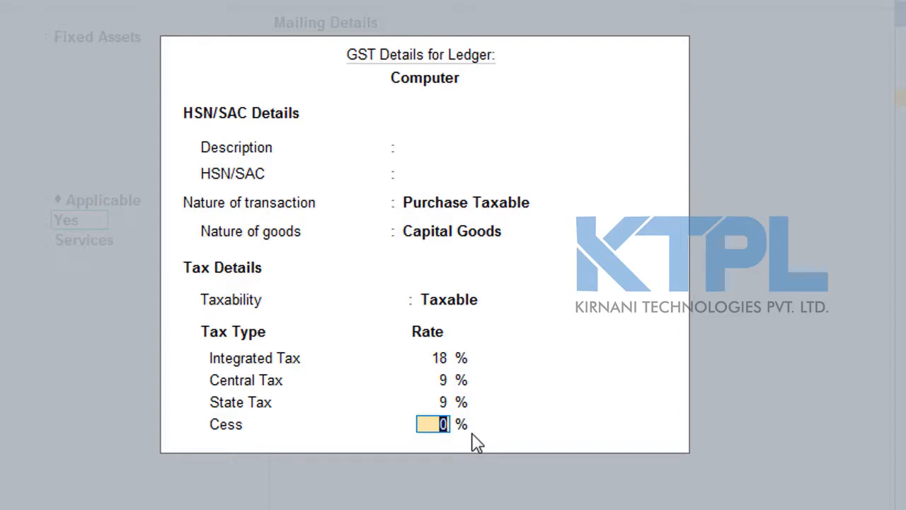
key("Return")
Set the Computer ledger's type of supply to Goods.
key("Up")
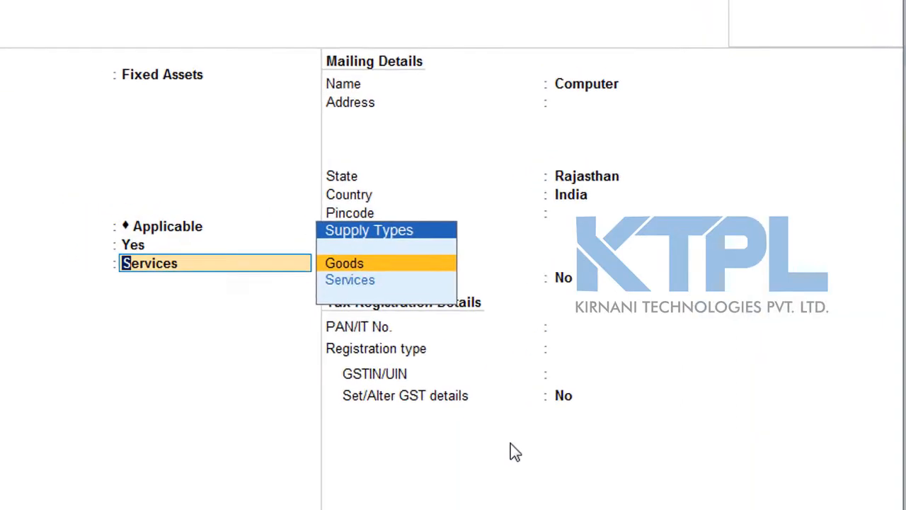
key("Return")
key("BackSpace")
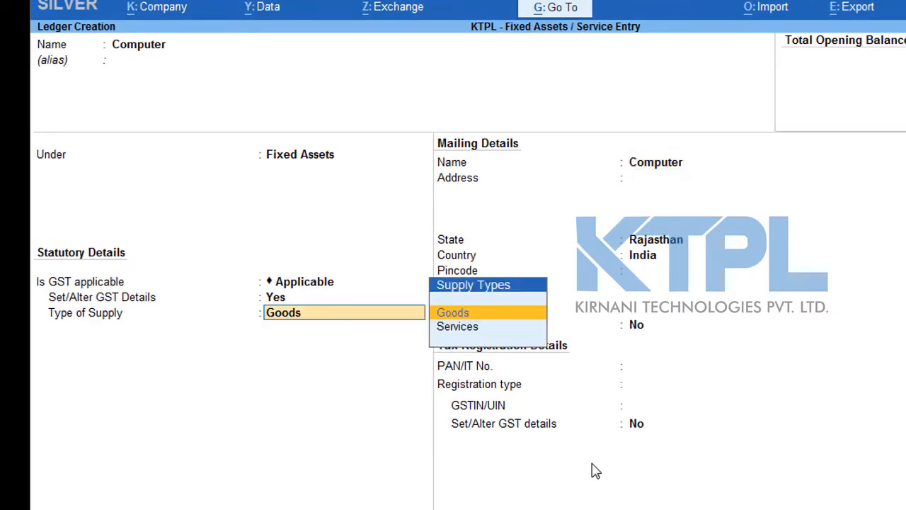
key("Return")
Reopen the Computer ledger's GST details and review their configuration options.
key("BackSpace")
key("BackSpace")
key("Return")
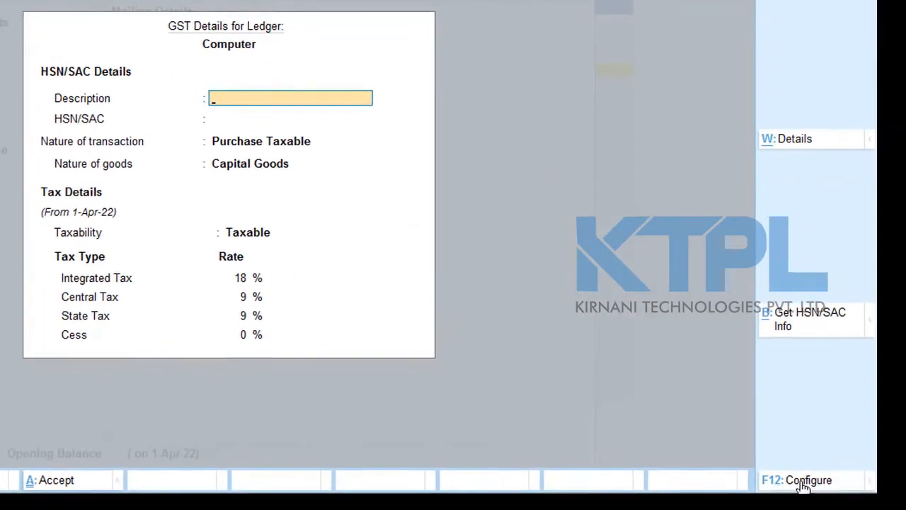
left_click(803, 482)
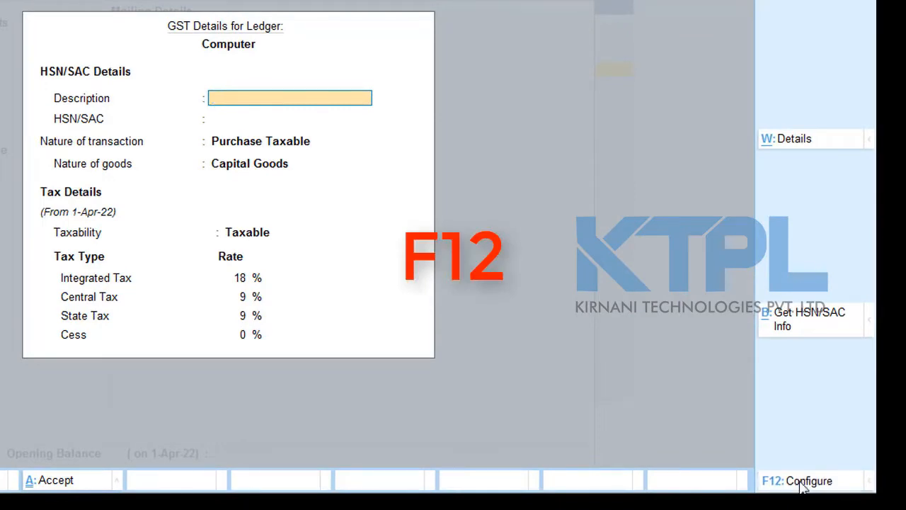
left_click(343, 246)
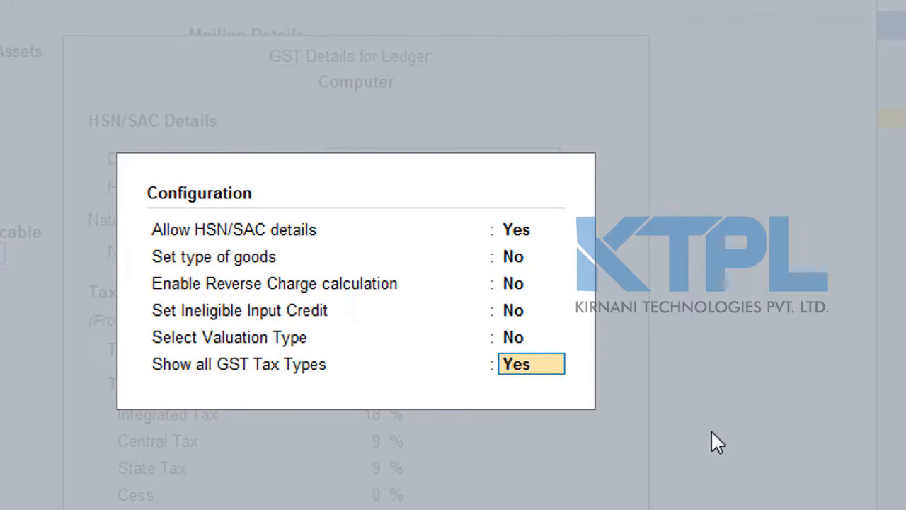
key("Return")
key("Return")
key("Return")
key("Return")
key("Return")
key("Return")
key("Return")
key("Return")
key("Return")
key("Return")
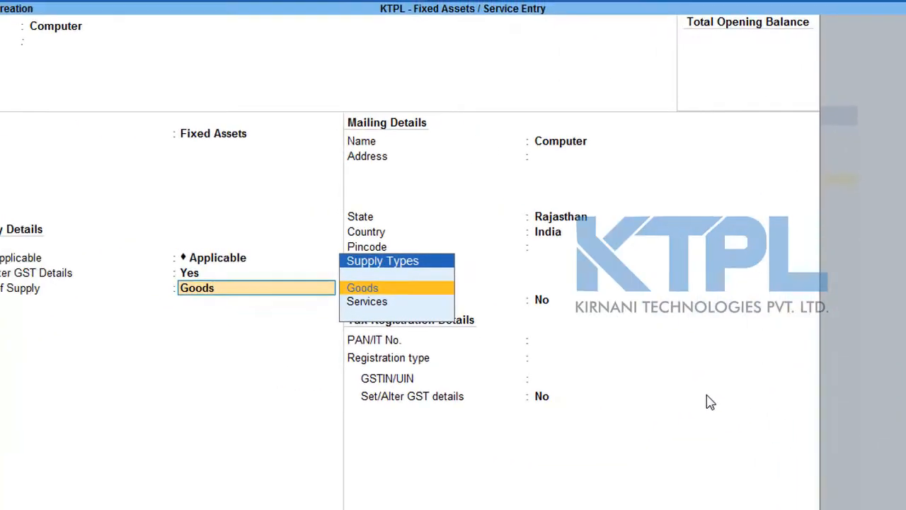
Save the Computer ledger and return to the Gateway of Tally.
key("Return")
key("Return")
key("Return")
key("Return")
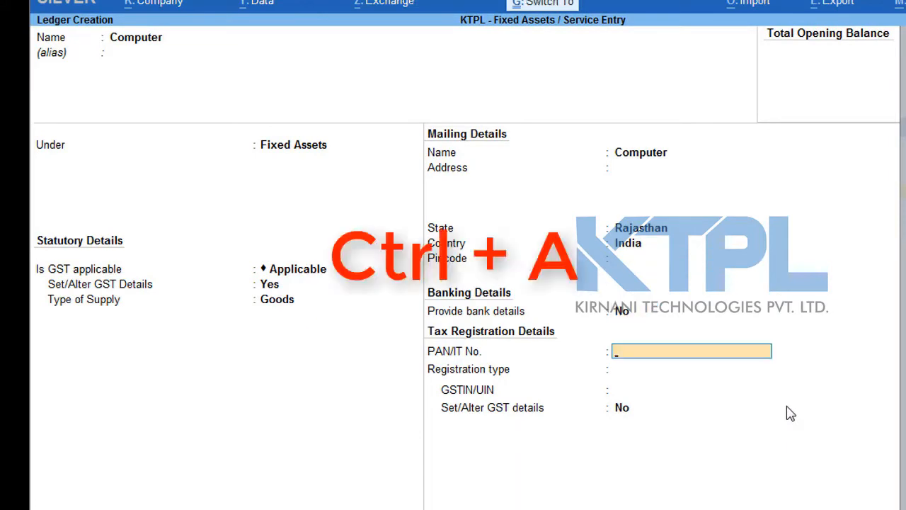
key("ctrl+a")
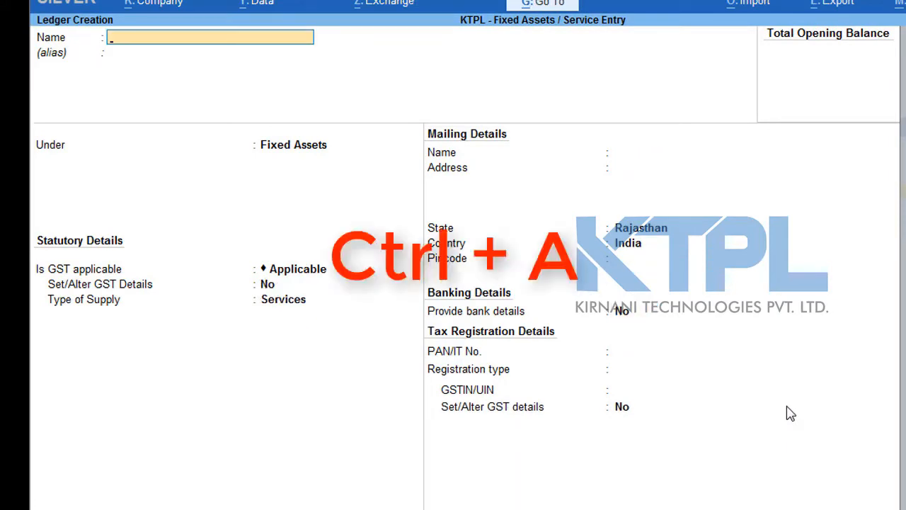
key("Escape")
key("Escape")
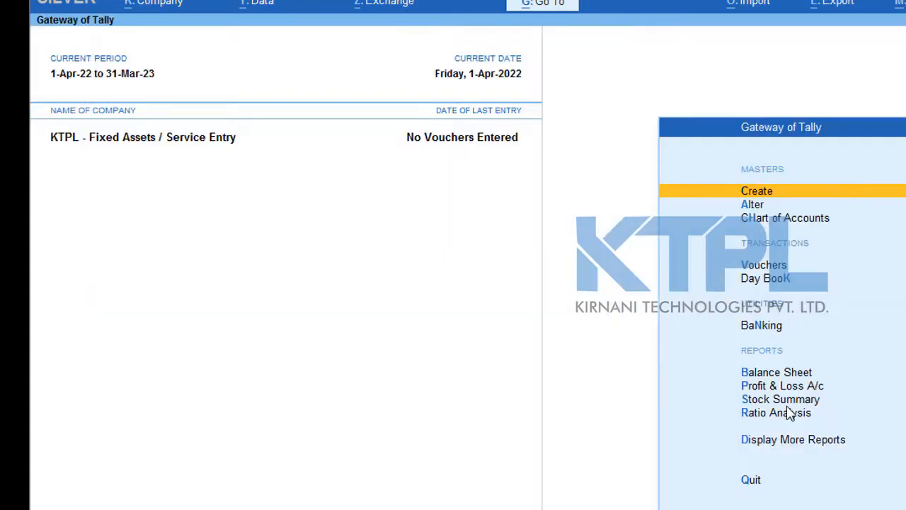
key("Escape")
key("Escape")
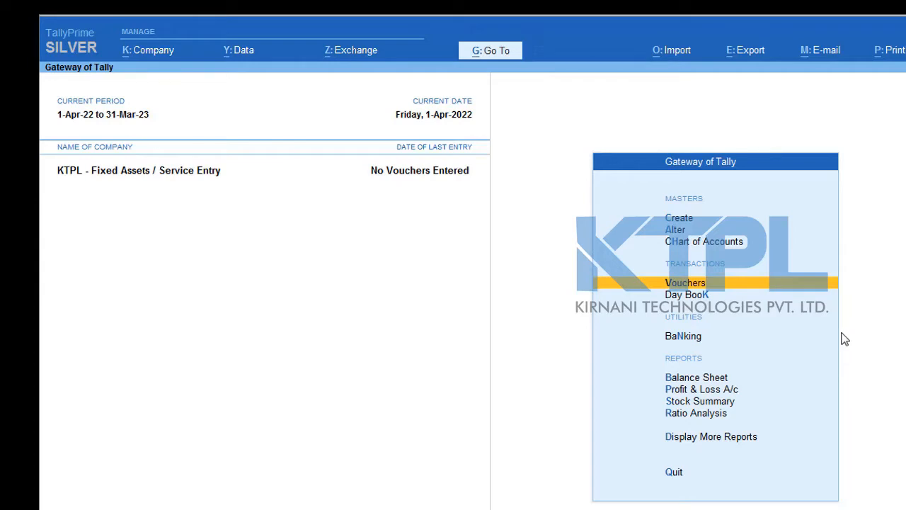
Start a purchase voucher with Deepak Enterprises as the party account.
key("Return")
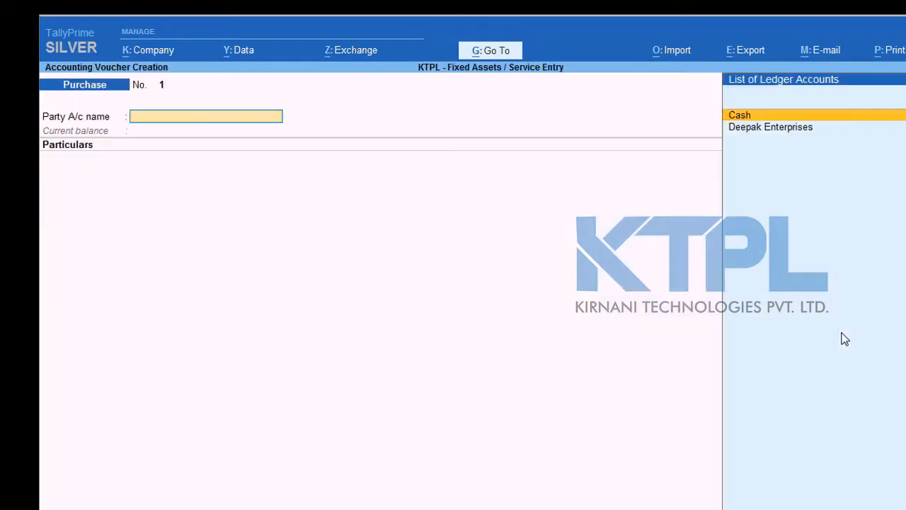
key("Down")
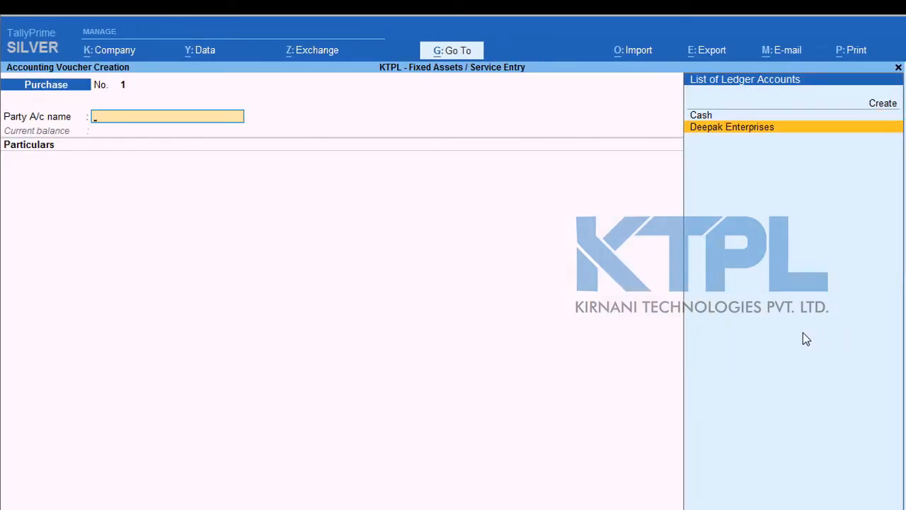
key("Return")
key("Return")
key("Return")
key("Return")
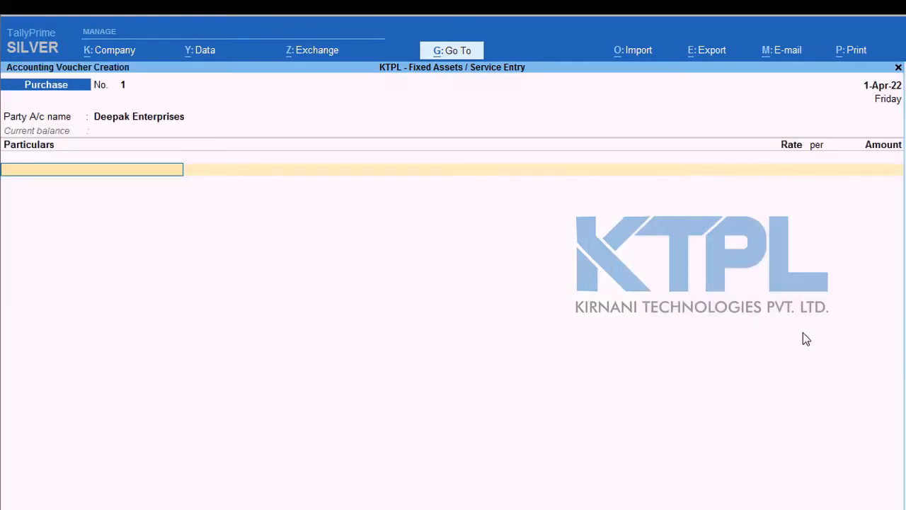
Add the Computer ledger to the purchase voucher without a description and enter an amount of 35000.
type("A")
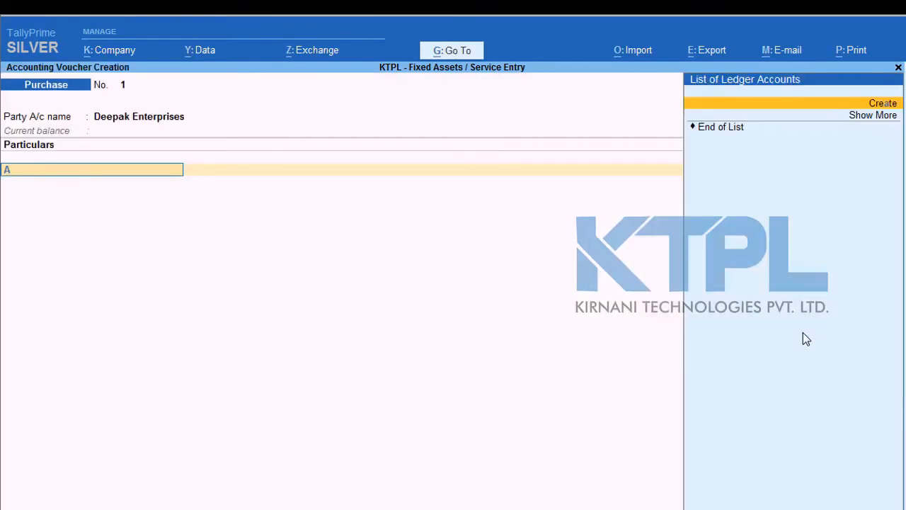
key("BackSpace")
key("Down")
key("Return")
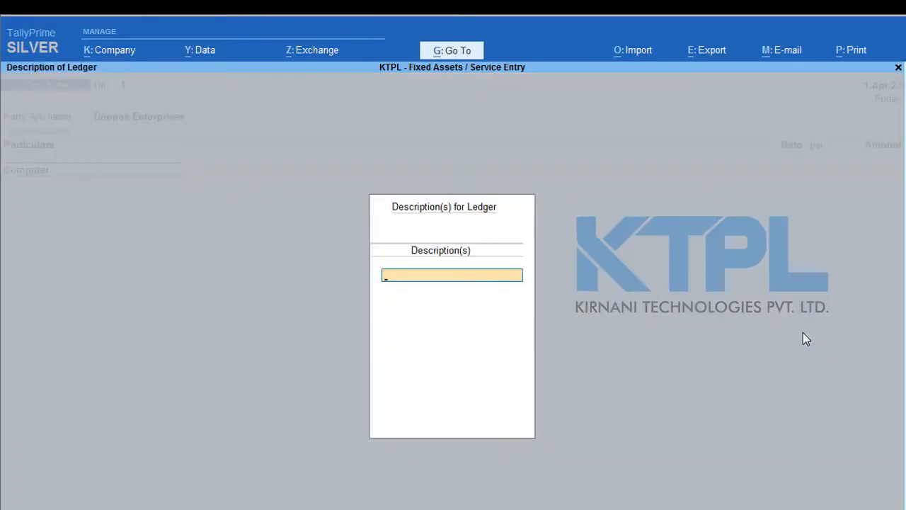
key("Return")
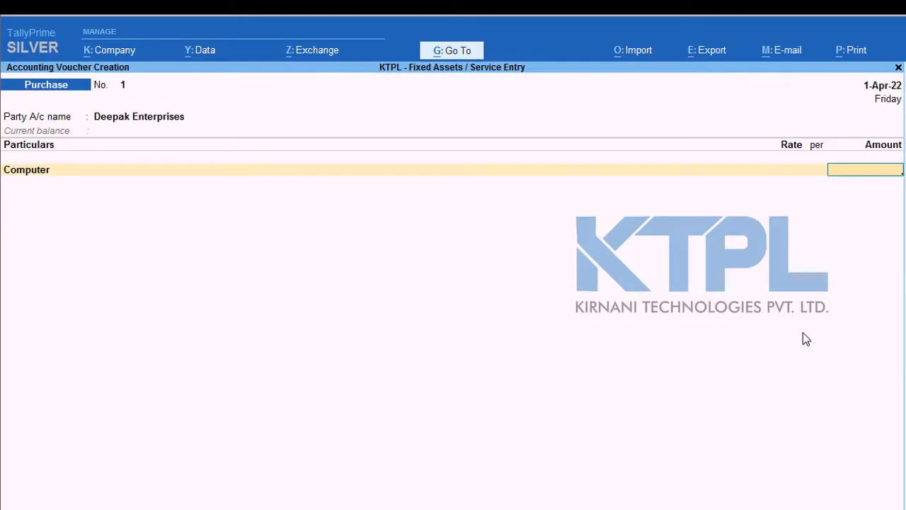
type("35000")
key("Return")
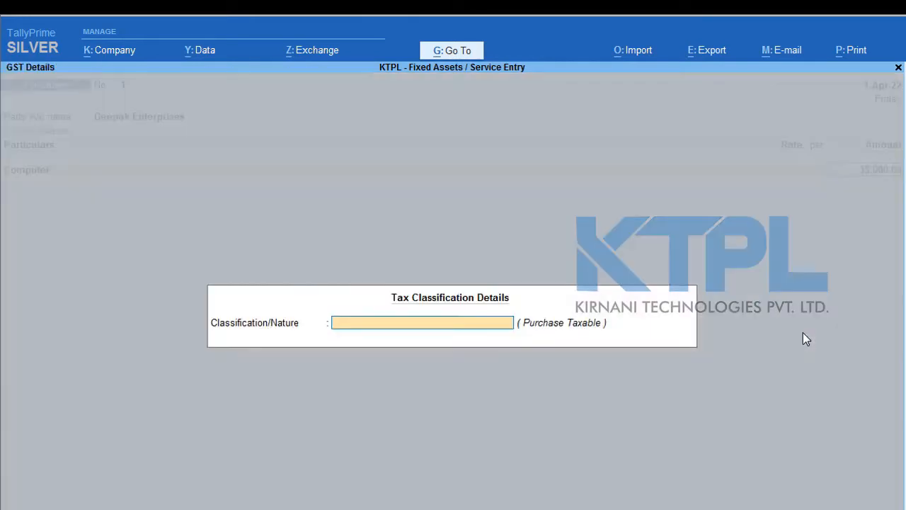
Set the tax classification of the Computer entry in the purchase voucher to Purchase Taxable.
type("Pur")
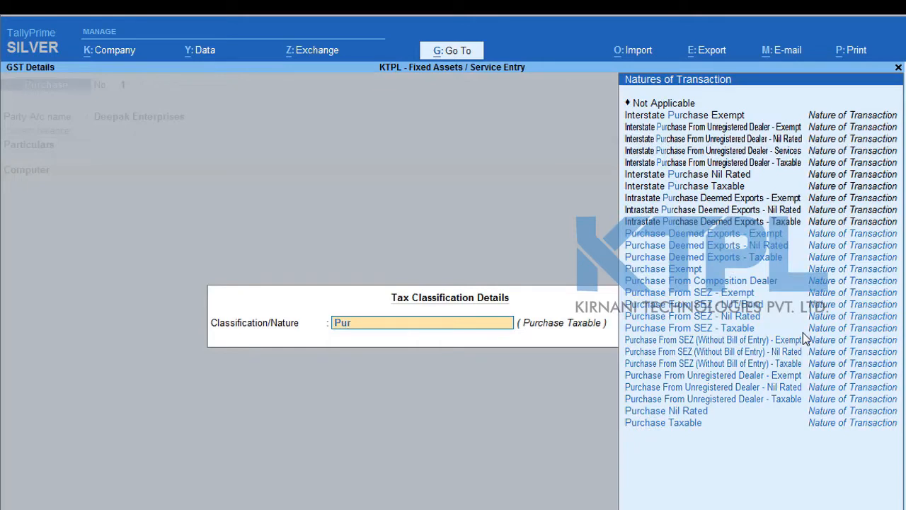
key("Down")
key("Down")
key("Down")
key("Down")
key("Down")
key("Down")
key("Down")
key("Down")
key("Down")
key("Down")
key("Down")
key("Down")
key("Down")
key("Down")
key("Down")
key("Down")
key("Down")
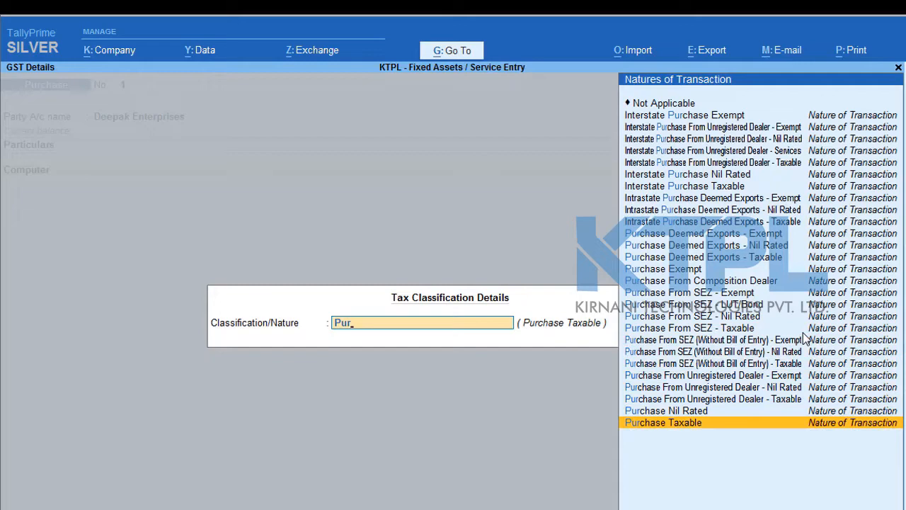
key("Return")
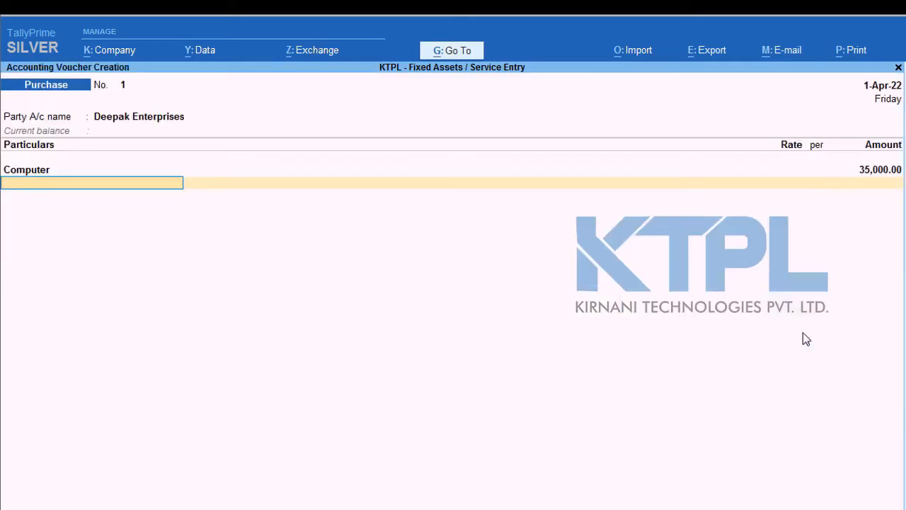
Create a CGST ledger from within the voucher under Duties & Taxes, with GST as duty type and Central Tax as tax type.
key("alt+c")
type("CGST")
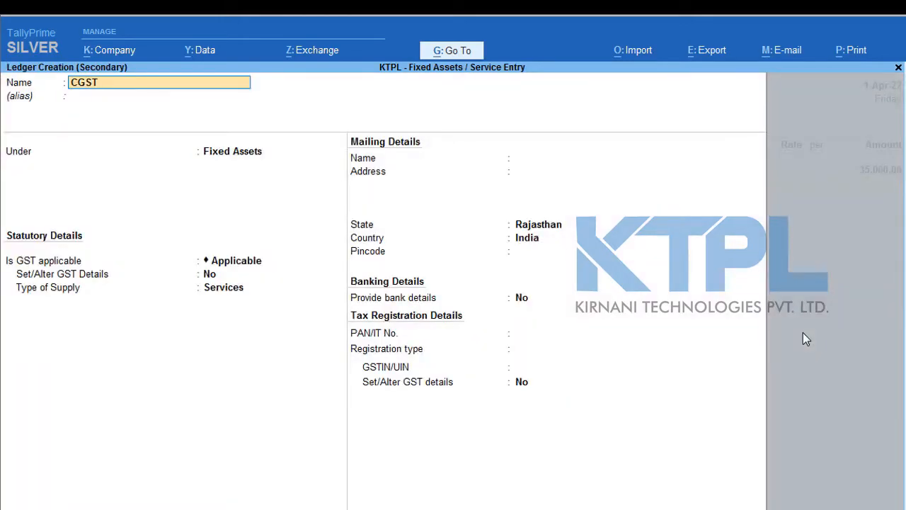
key("Return")
key("Return")
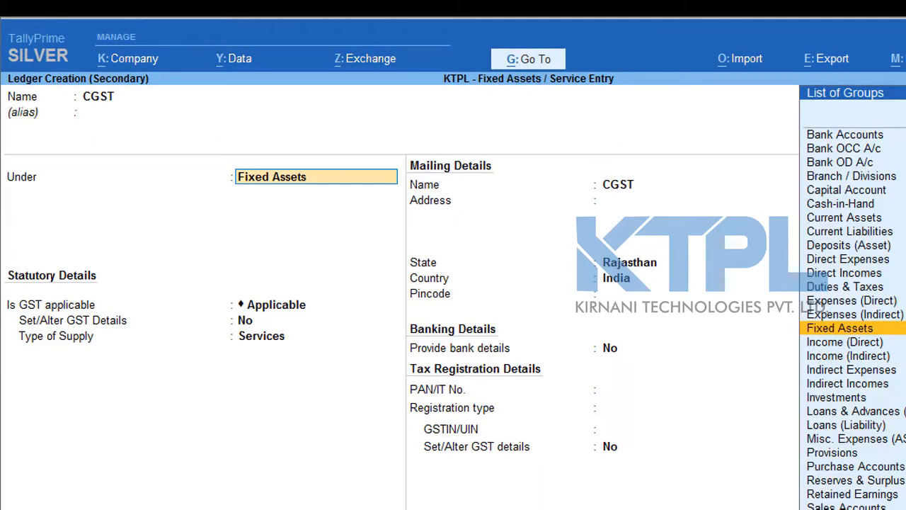
type("Dut")
key("Return")
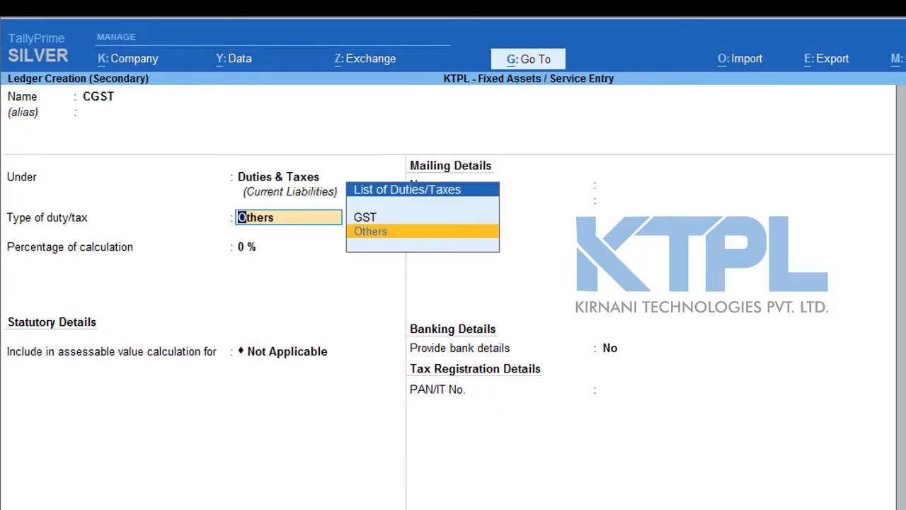
key("Up")
key("Return")
key("Return")
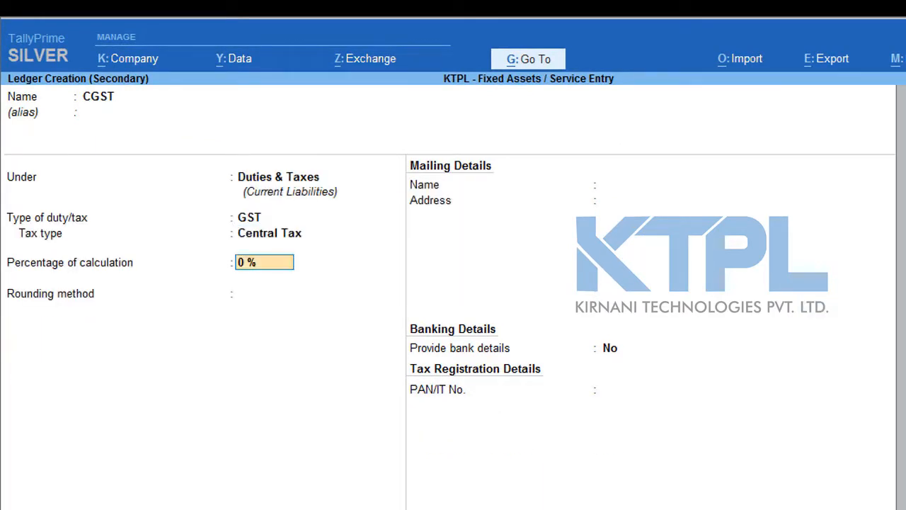
Save the CGST ledger with 0 % calculation and no rounding method, and add it to the voucher without a description.
key("Return")
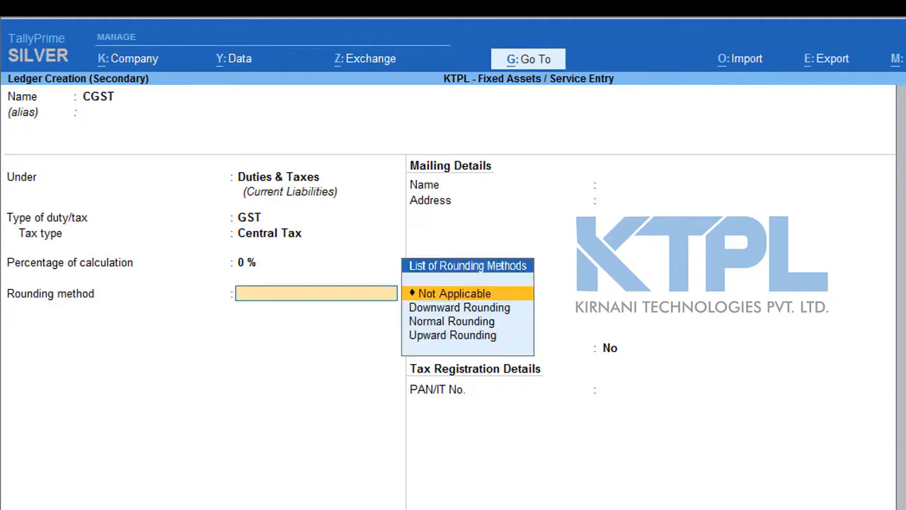
key("BackSpace")
key("Return")
key("Return")
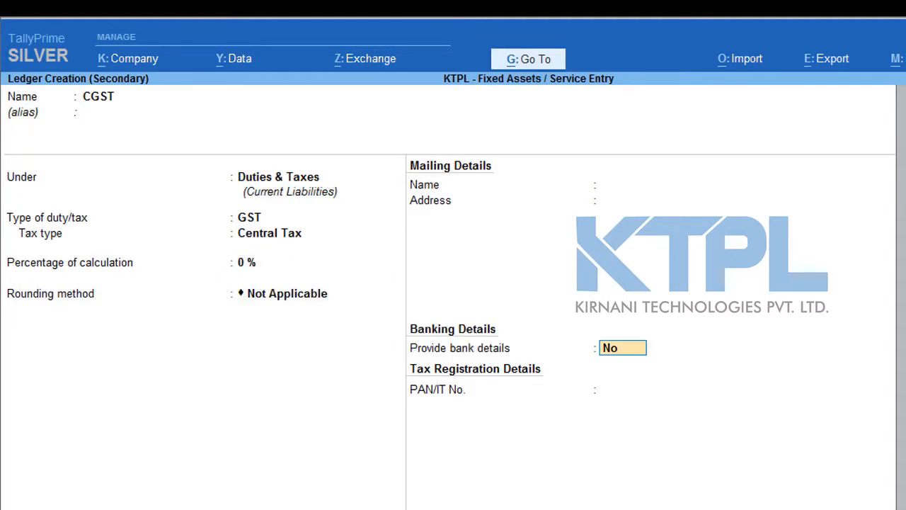
key("BackSpace")
key("BackSpace")
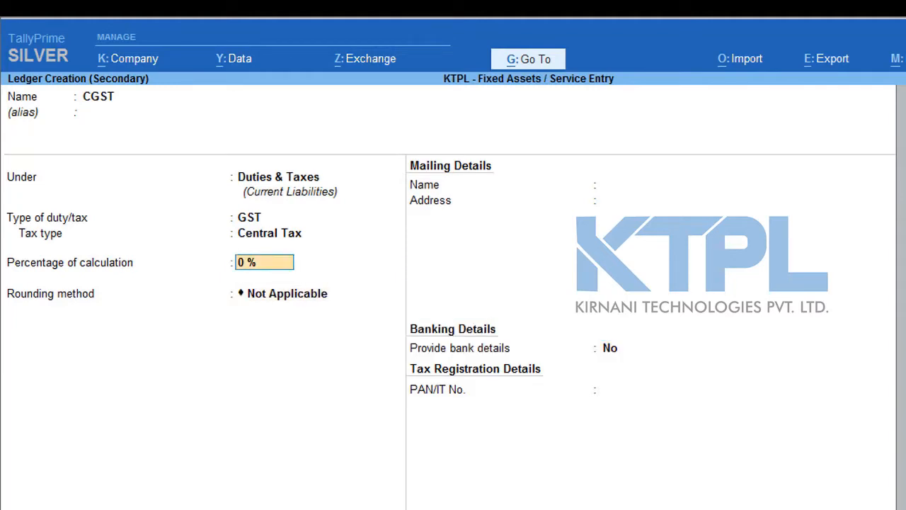
key("Return")
key("ctrl+a")
key("Return")
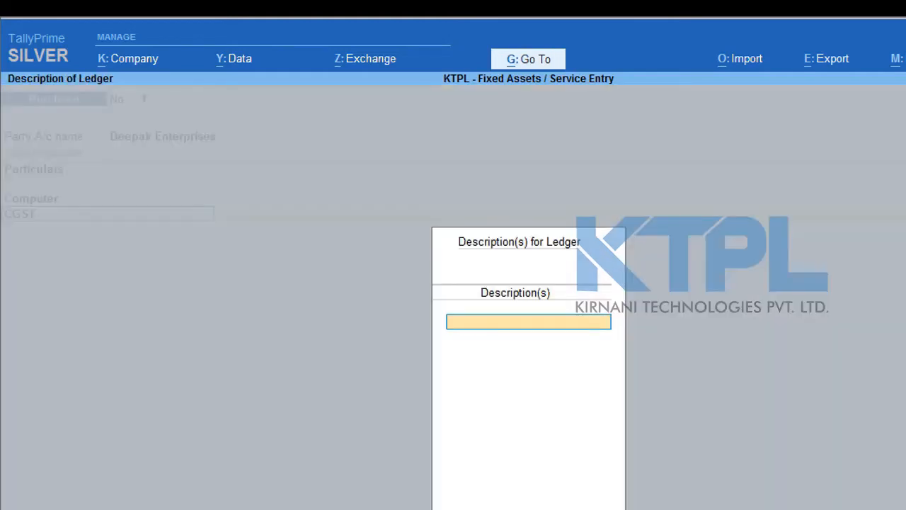
key("Return")
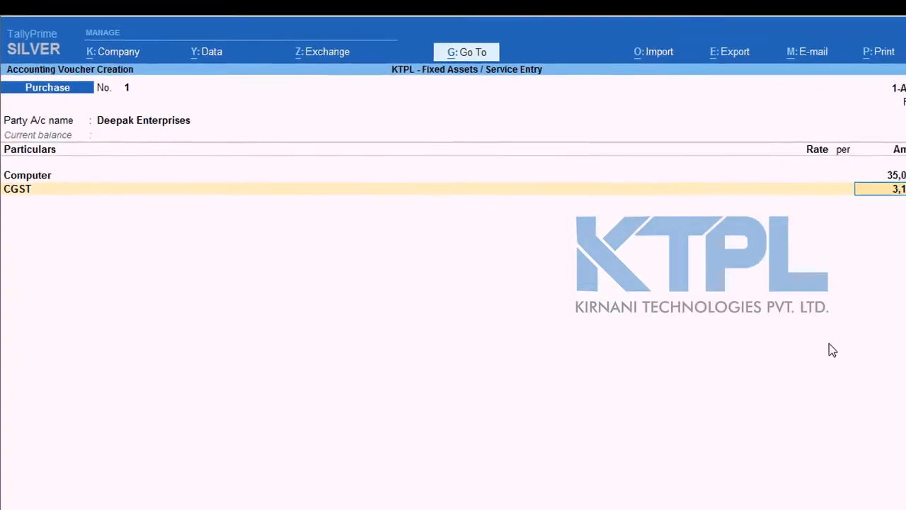
key("Return")
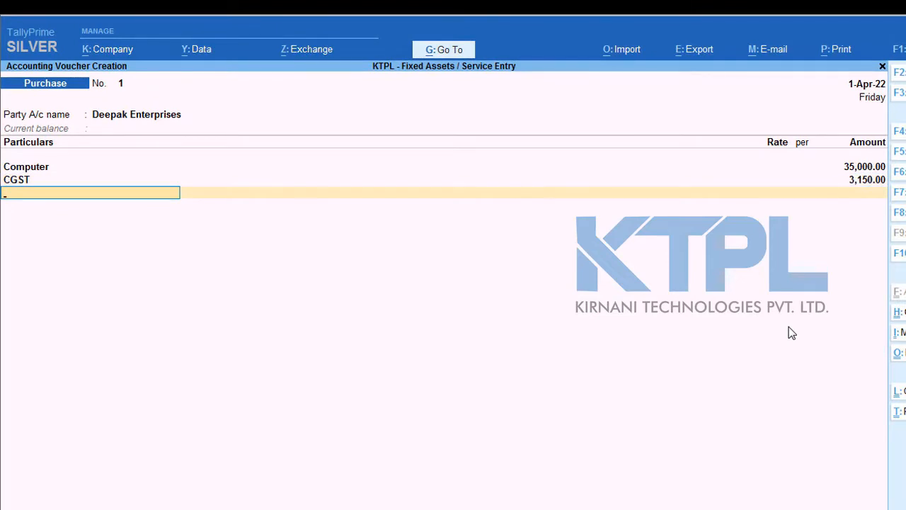
Create an SGST ledger from within the voucher under Duties & Taxes, with GST as duty type and State Tax as tax type.
key("alt+c")
type("SGST")
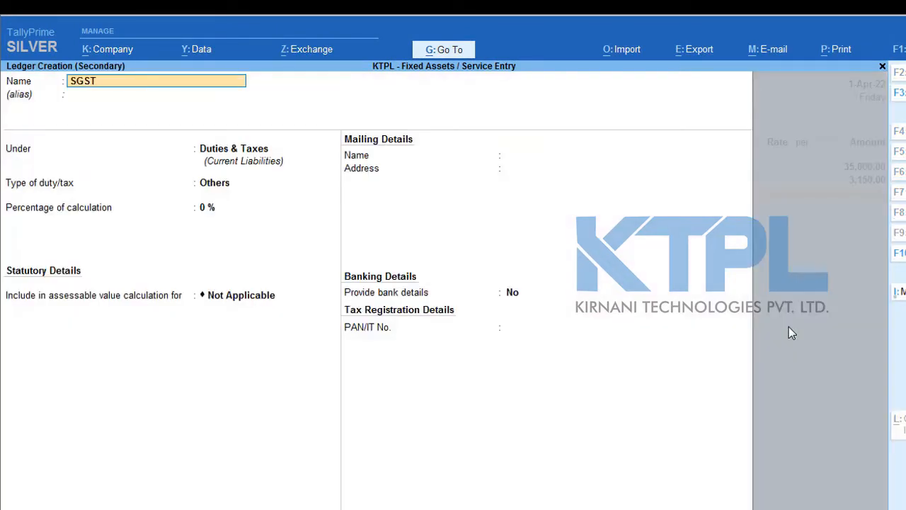
key("Return")
key("Return")
key("Return")
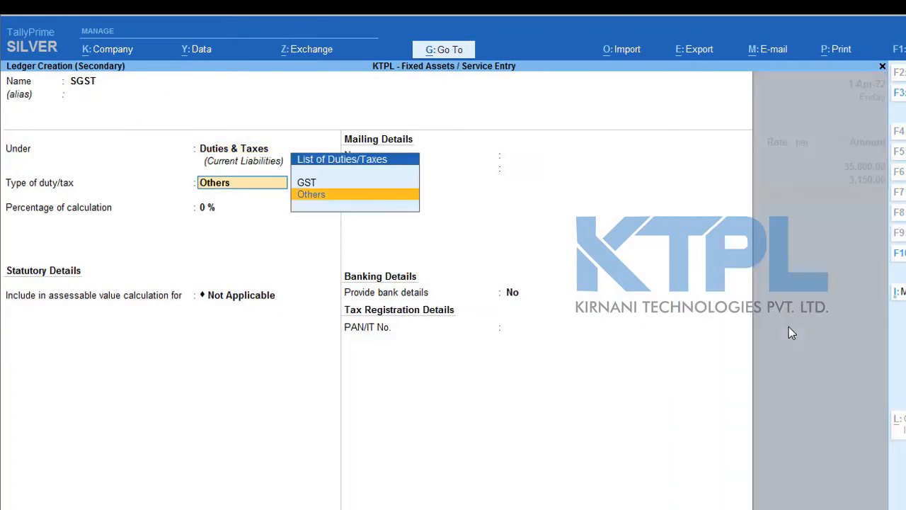
key("Up")
key("Return")
key("Down")
key("Down")
key("Down")
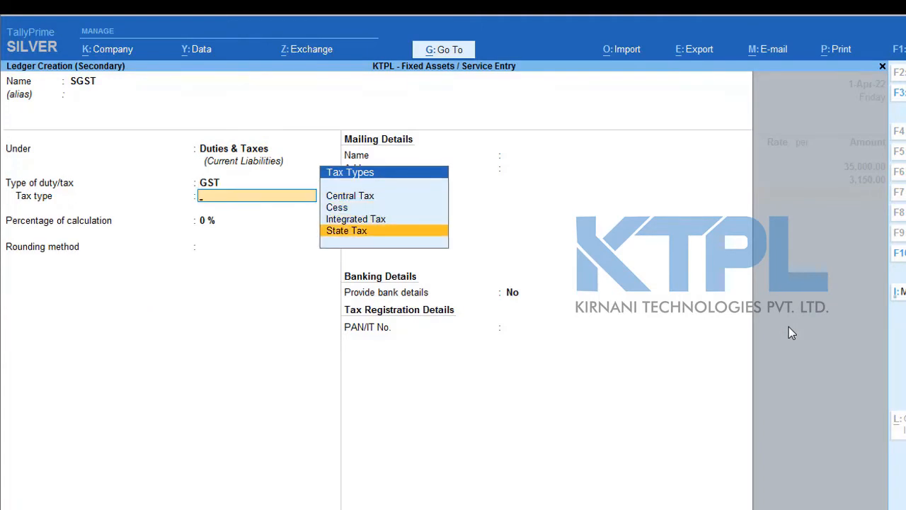
key("Return")
Save the SGST ledger with 0 % calculation and add it to the purchase voucher.
type("9")
key("Return")
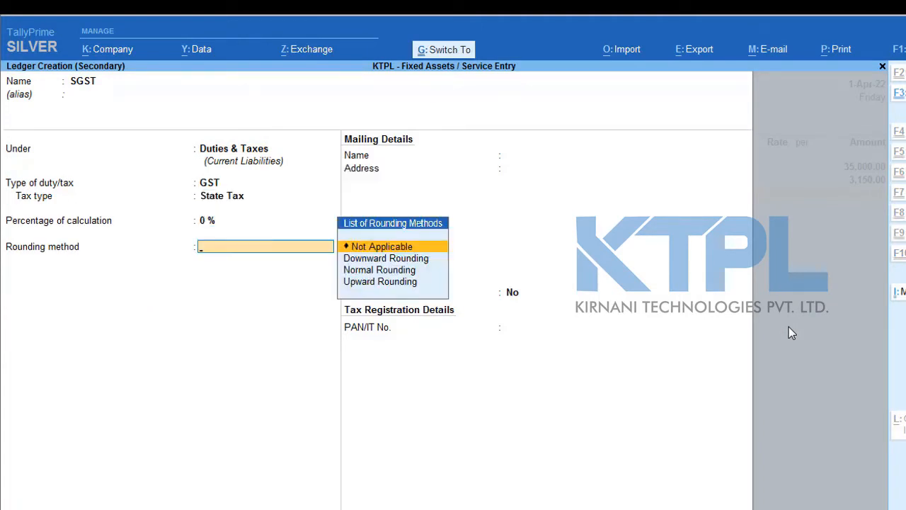
key("ctrl+a")
key("Return")
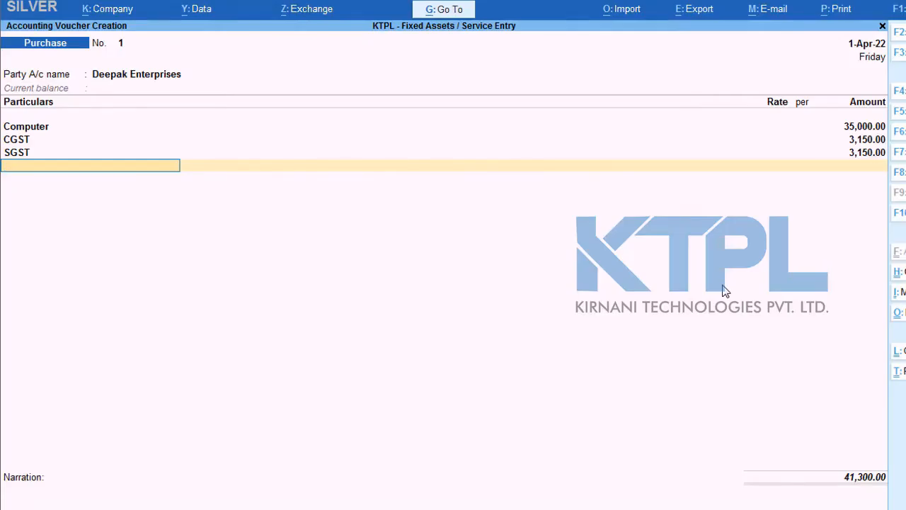
Save the purchase voucher without an SGST description or narration and return to the Gateway of Tally.
key("BackSpace")
key("Return")
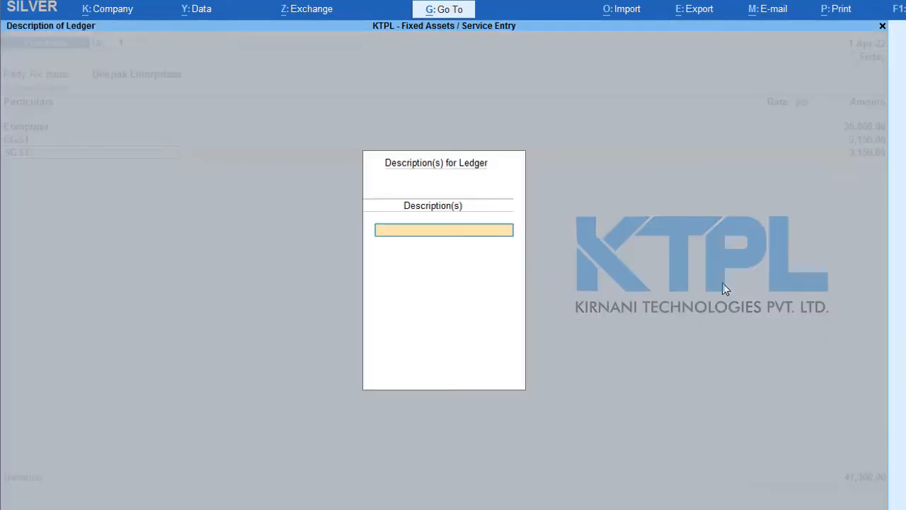
key("Return")
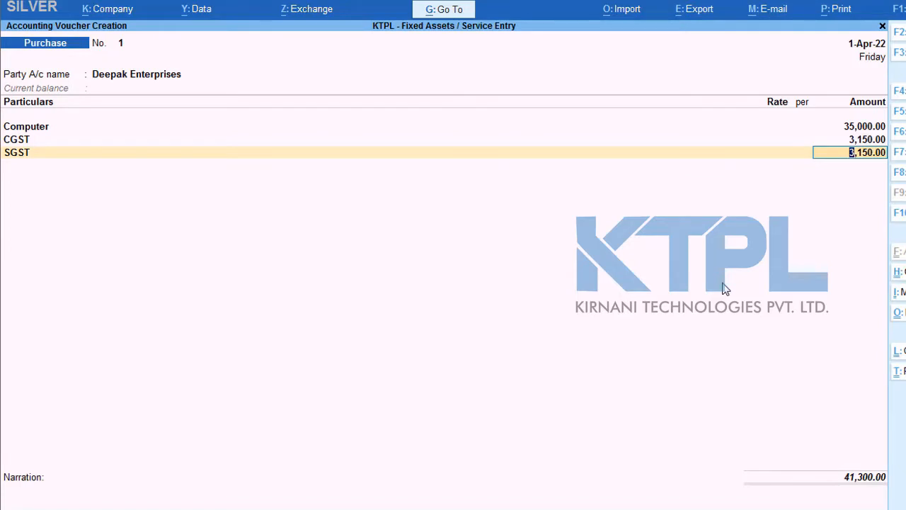
key("Return")
key("Return")
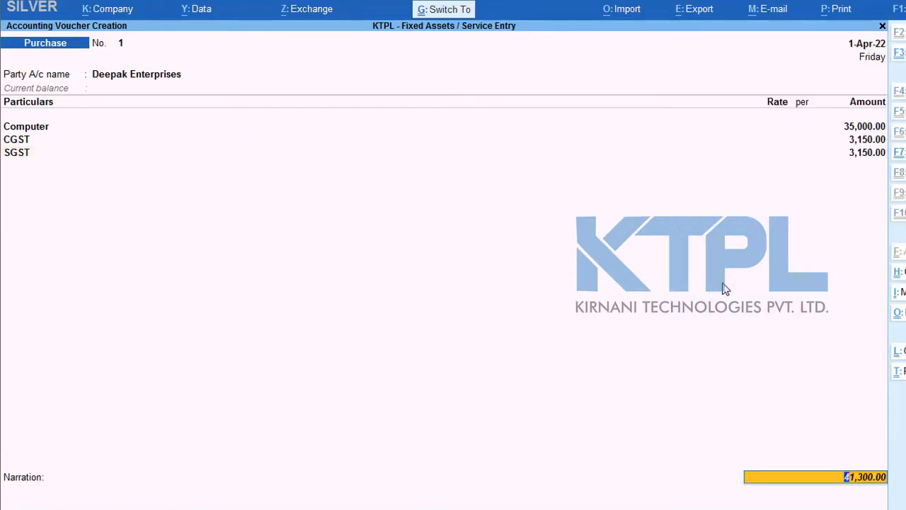
key("Return")
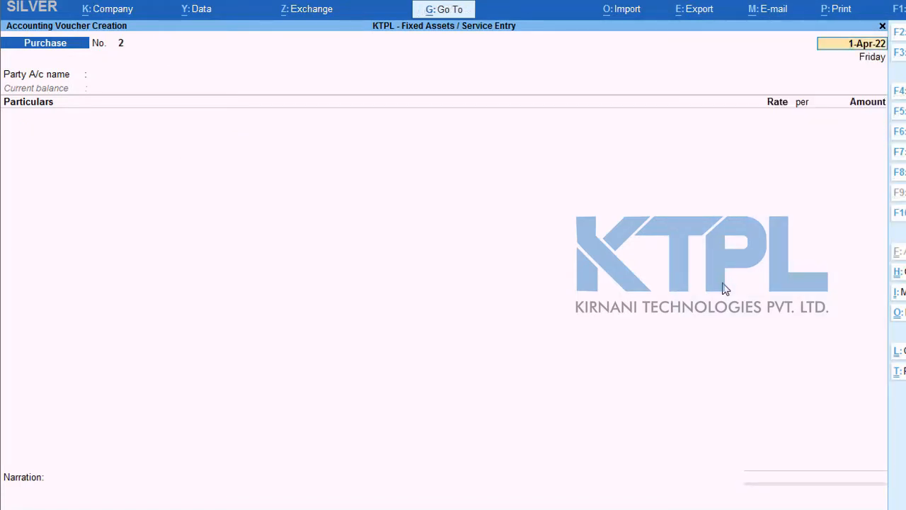
key("Escape")
key("y")
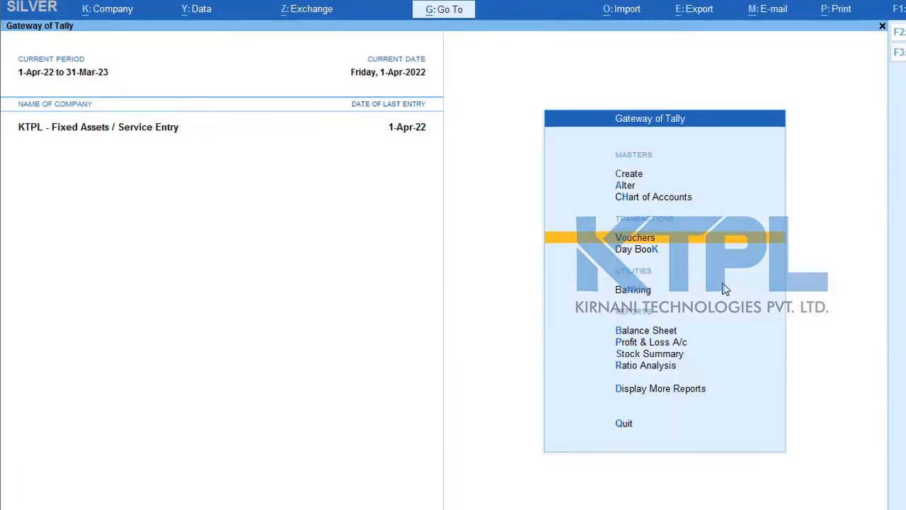
Open the Balance Sheet and examine the Computer entry under Fixed Assets.
key("b")
key("Right")
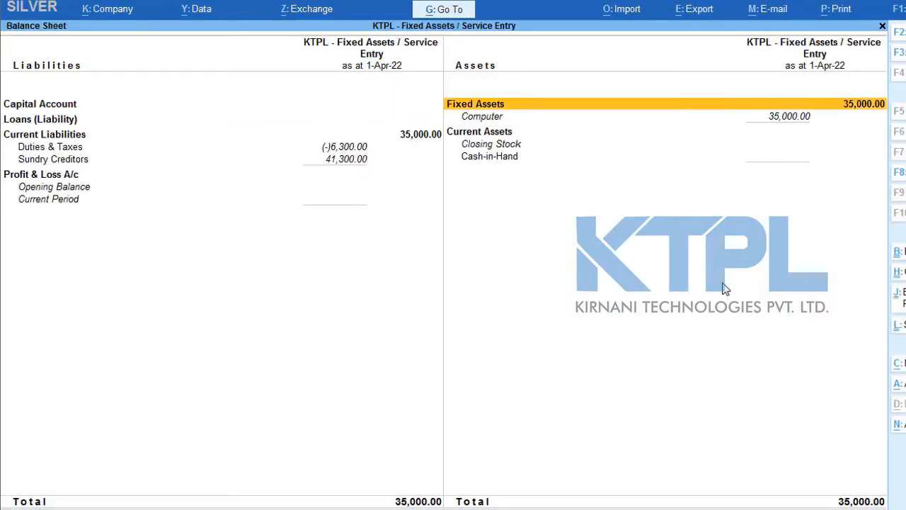
key("Down")
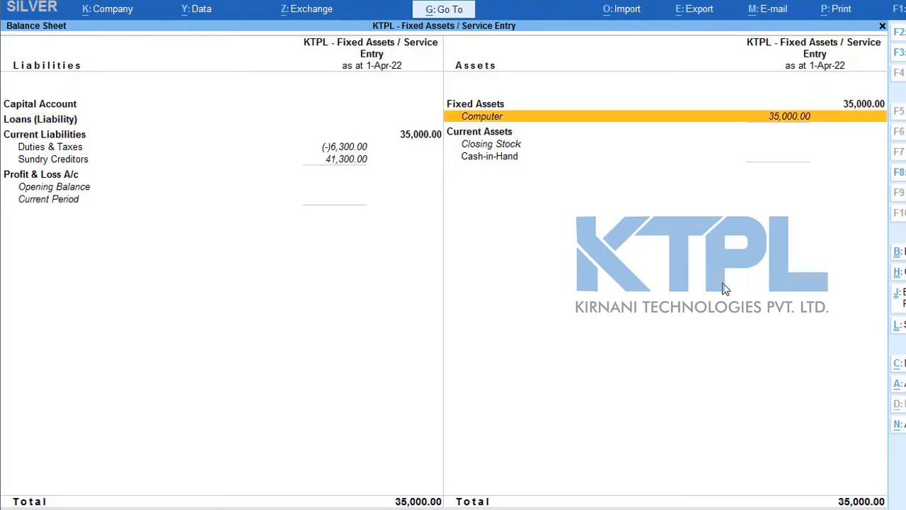
key("Left")
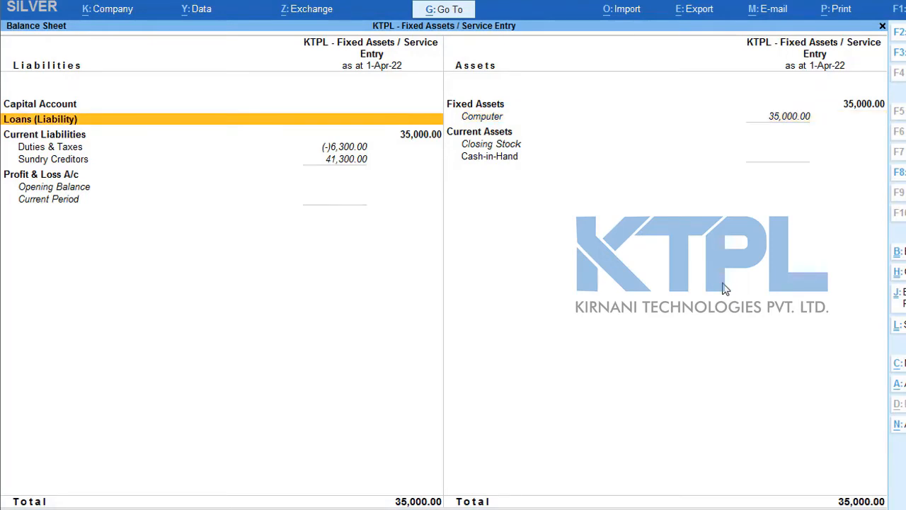
key("Right")
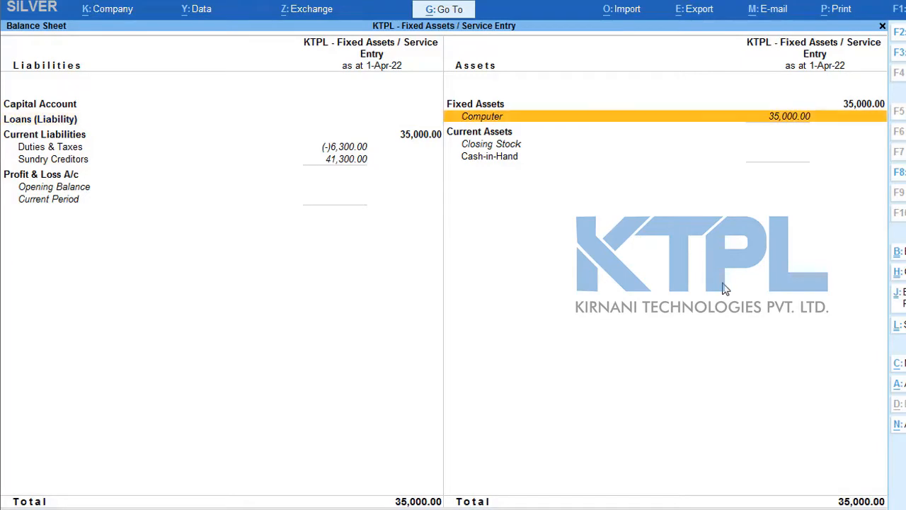
Examine the CGST and SGST balances in the Balance Sheet's Duties & Taxes group, and return to the Gateway of Tally.
key("Left")
key("Down")
key("Down")
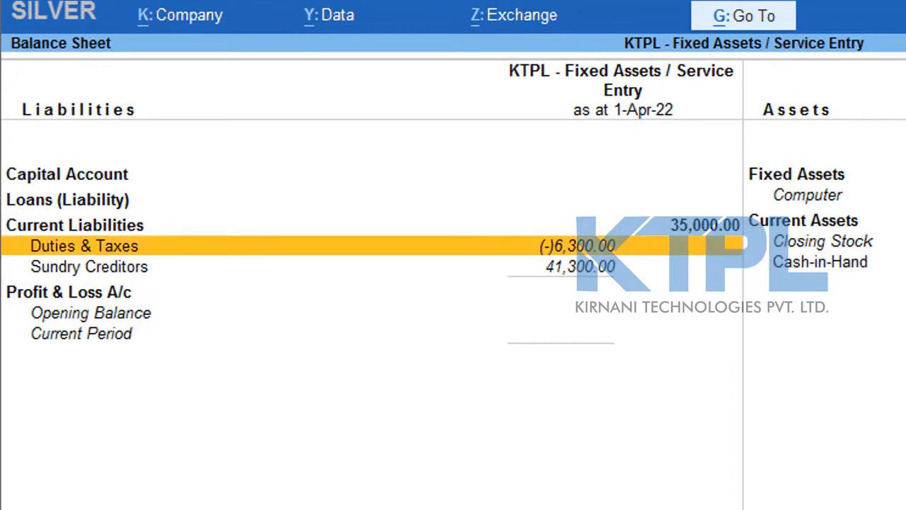
key("Down")
key("Return")
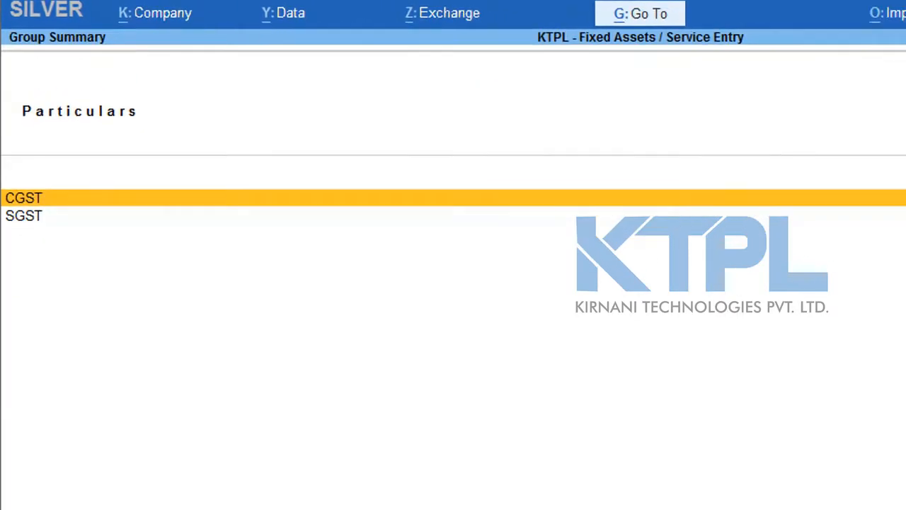
key("Down")
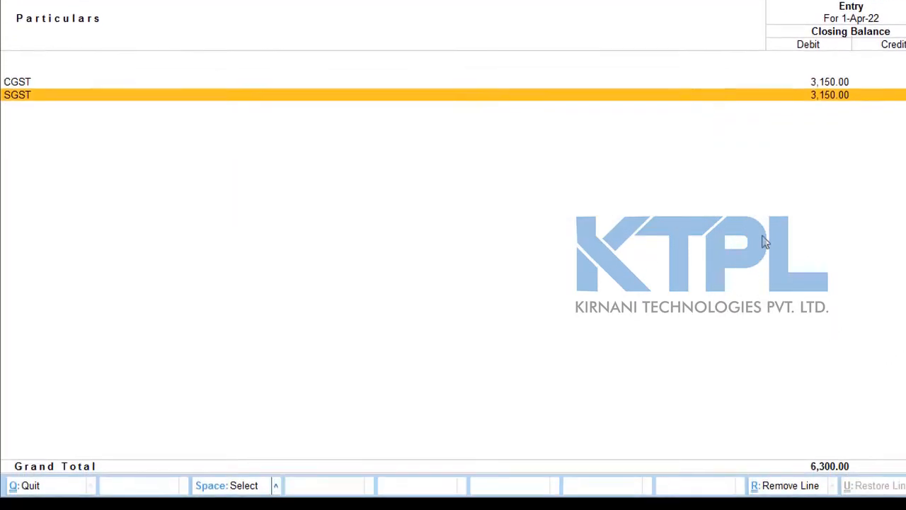
key("Up")
key("Escape")
key("Escape")
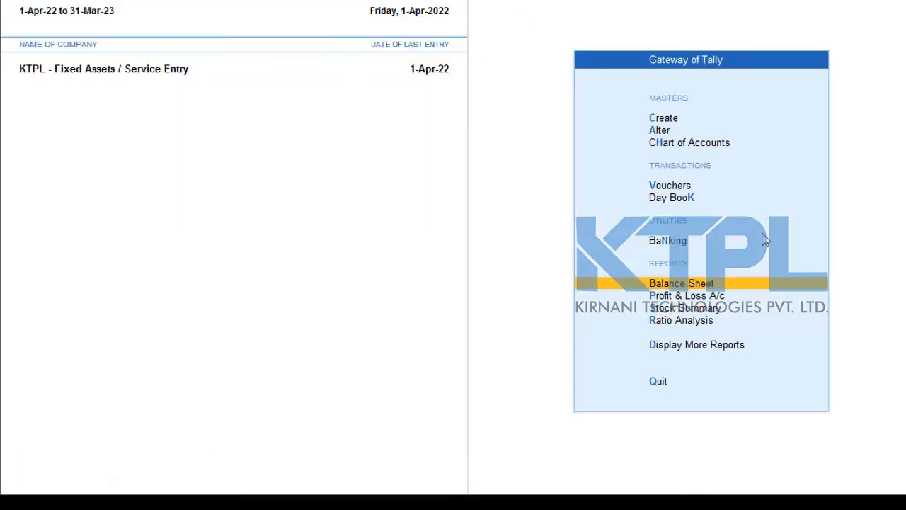
Open the GSTR-2 report from the GST reports to check the purchase's input tax credit.
key("Down")
key("Down")
key("Down")
key("Down")
key("Return")
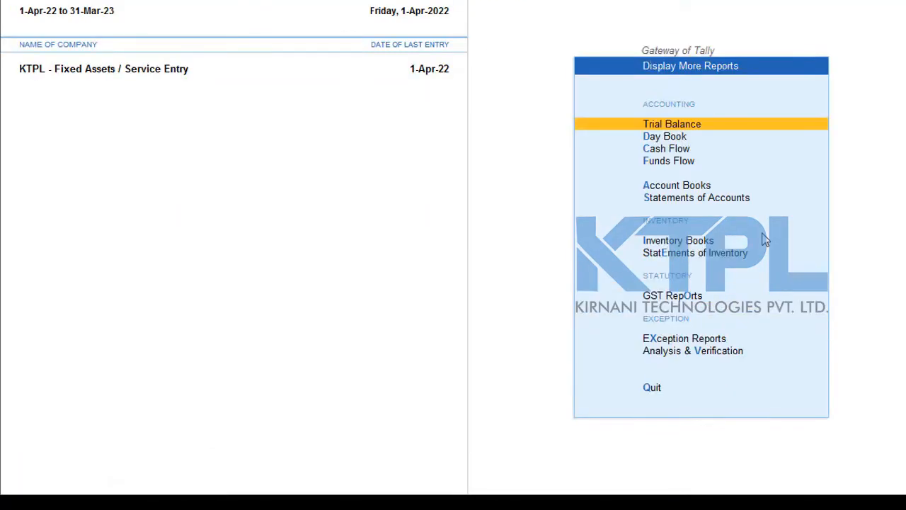
key("Down")
key("Down")
key("Down")
key("Down")
key("Down")
key("Down")
key("Down")
key("Down")
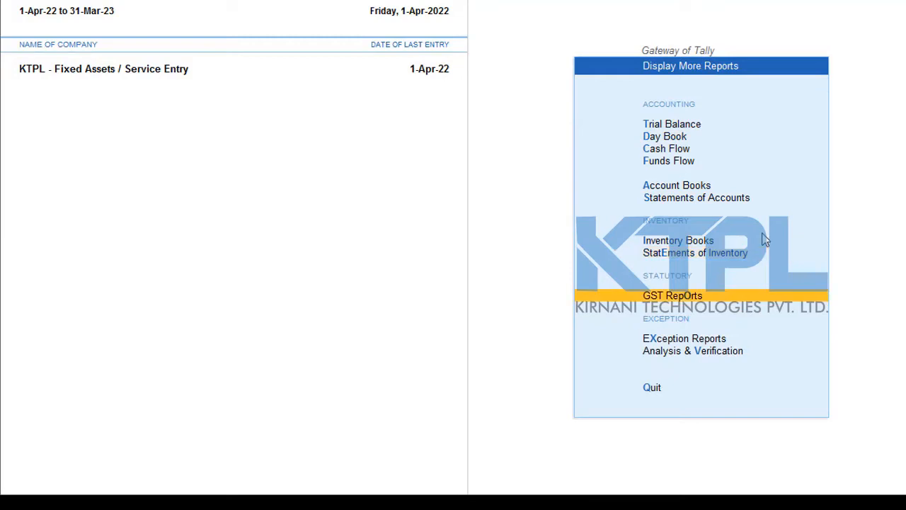
key("Return")
key("Down")
key("Down")
key("Up")
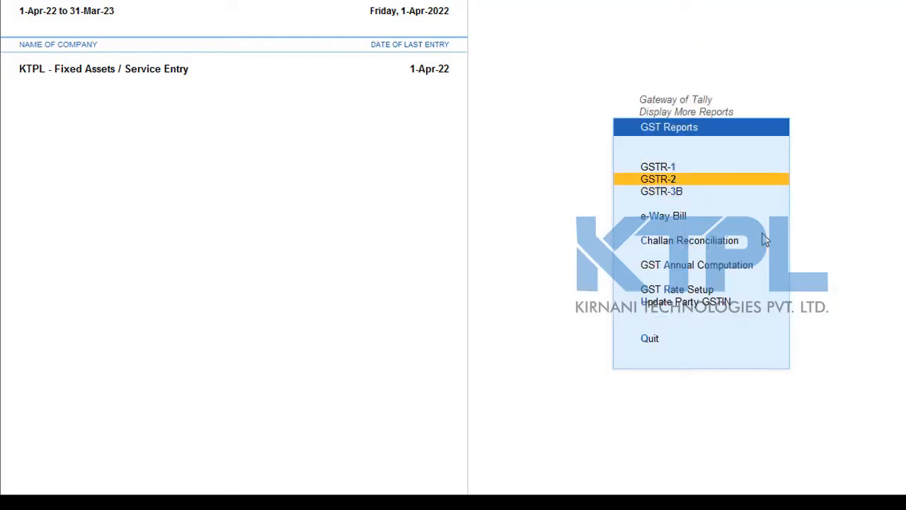
key("Down")
key("Up")
key("Return")
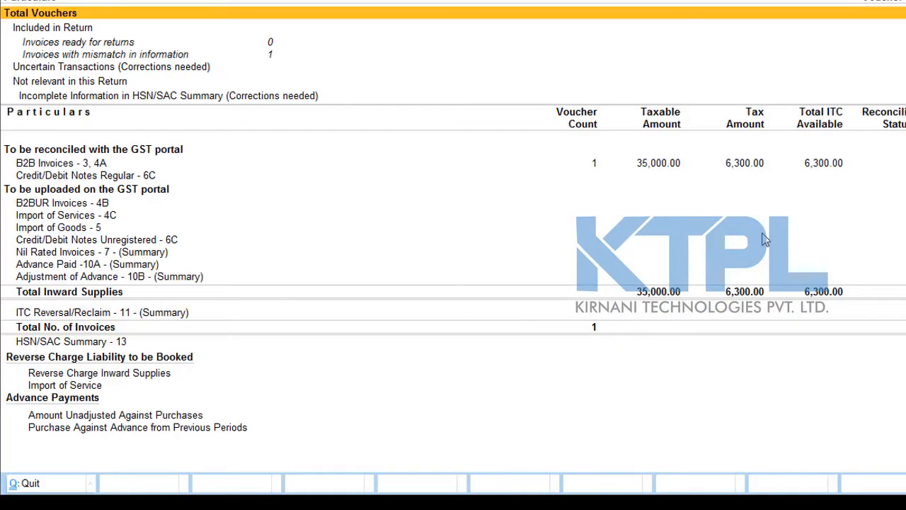
Examine the B2B Invoices taxable, tax and ITC amounts in the GSTR-2 report and return to the GST reports.
key("Down")
key("Down")
key("Down")
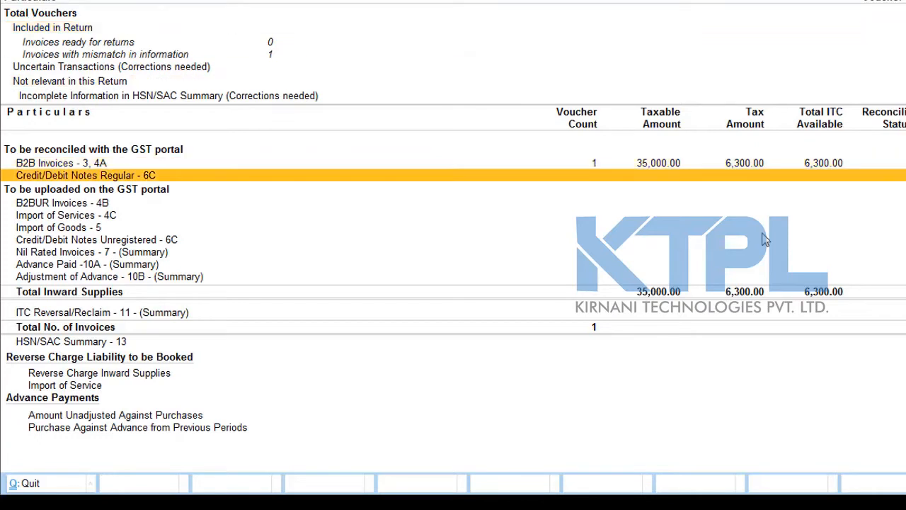
key("Up")
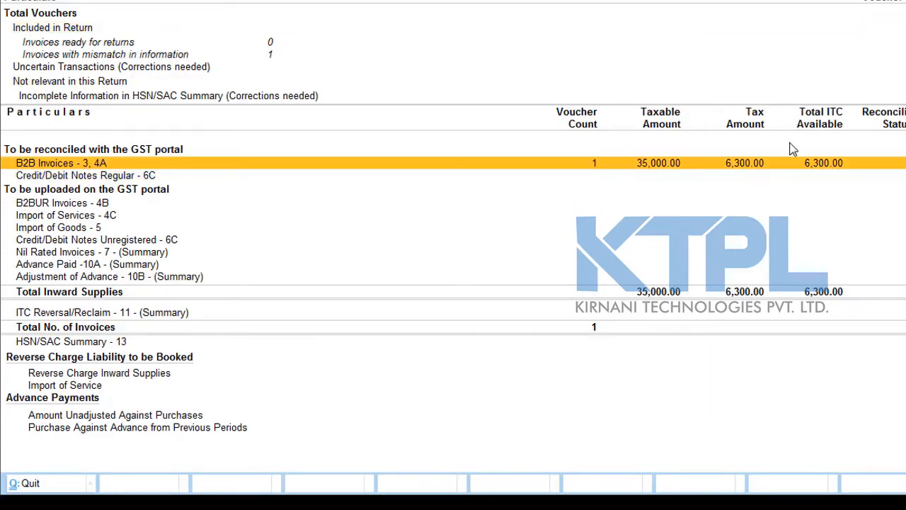
key("Escape")
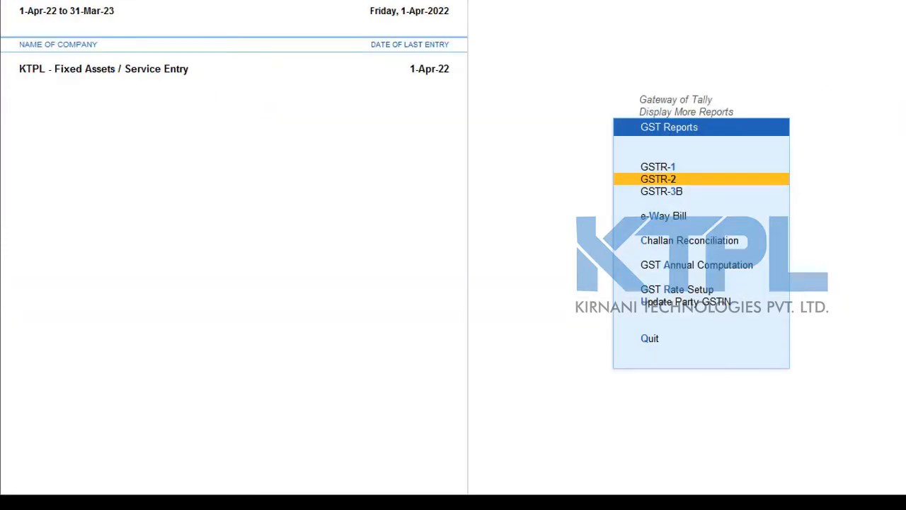
Open the GSTR-3B report, examine its Eligible ITC section, and return to the Gateway of Tally.
key("Down")
key("Return")
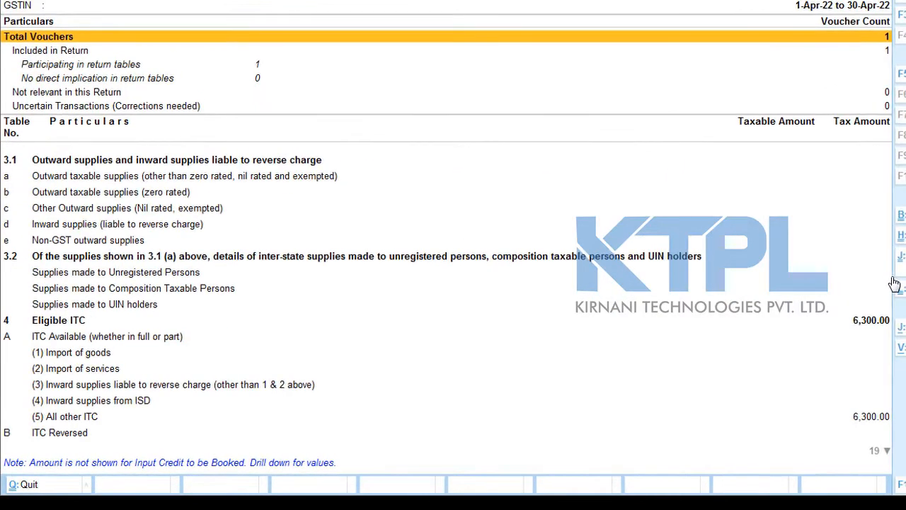
key("Down")
key("Down")
key("Down")
key("Down")
key("Down")
key("Down")
key("Down")
key("Down")
key("Down")
key("Down")
key("Down")
key("Down")
key("Down")
key("Down")
key("Down")
key("Down")
key("Down")
key("Down")
key("Down")
key("Down")
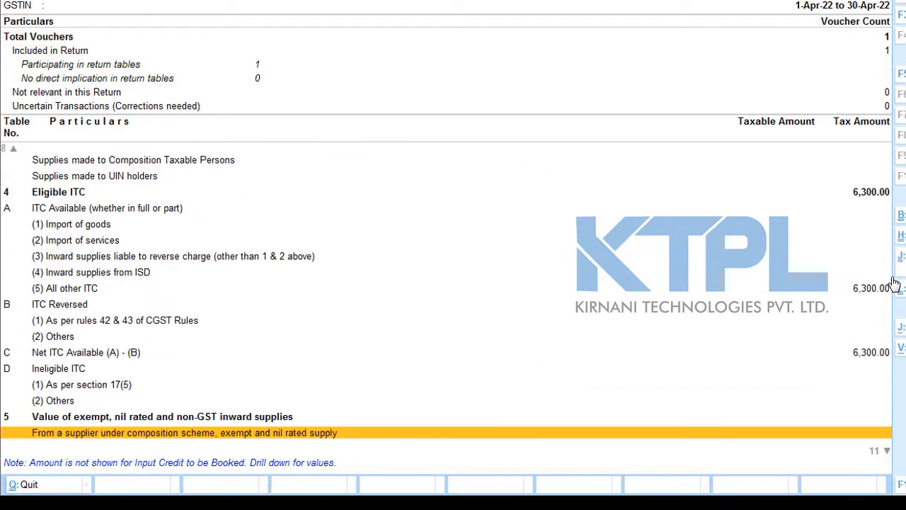
key("Up")
key("Up")
key("Up")
key("Up")
key("Up")
key("Up")
key("Up")
key("Up")
key("Up")
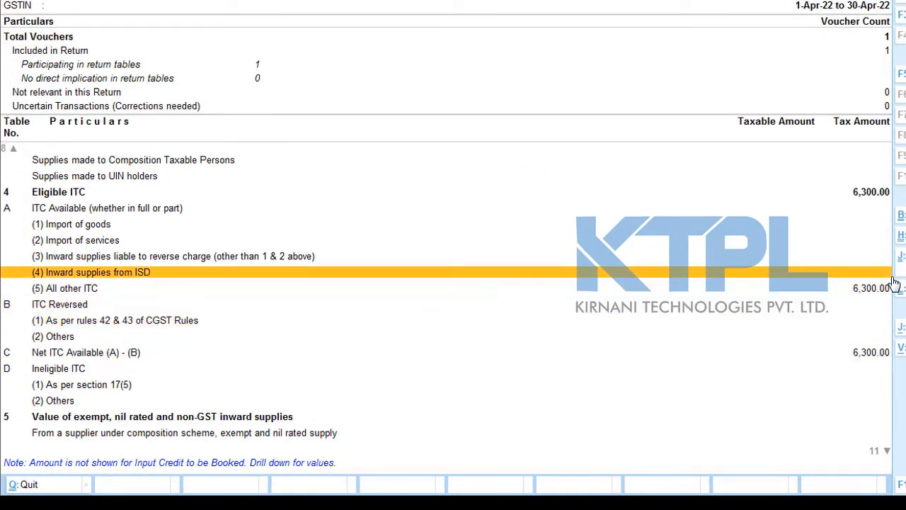
key("Escape")
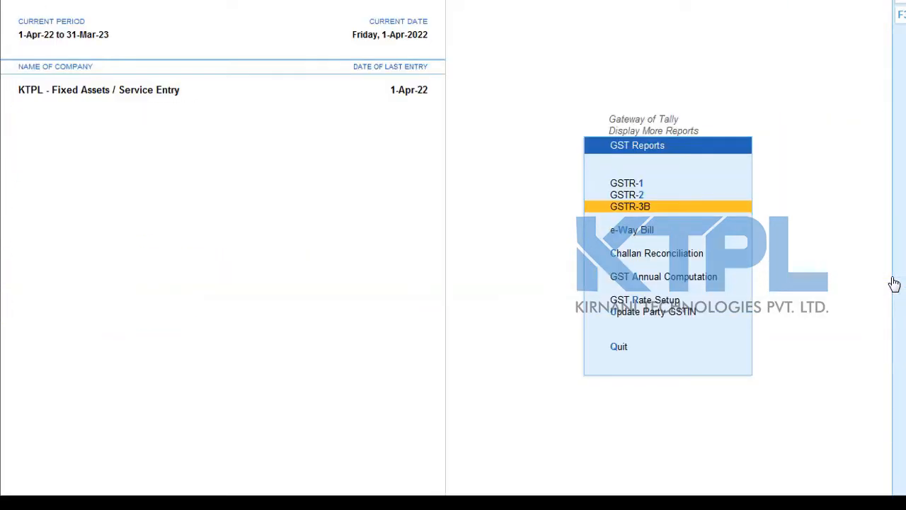
key("Escape")
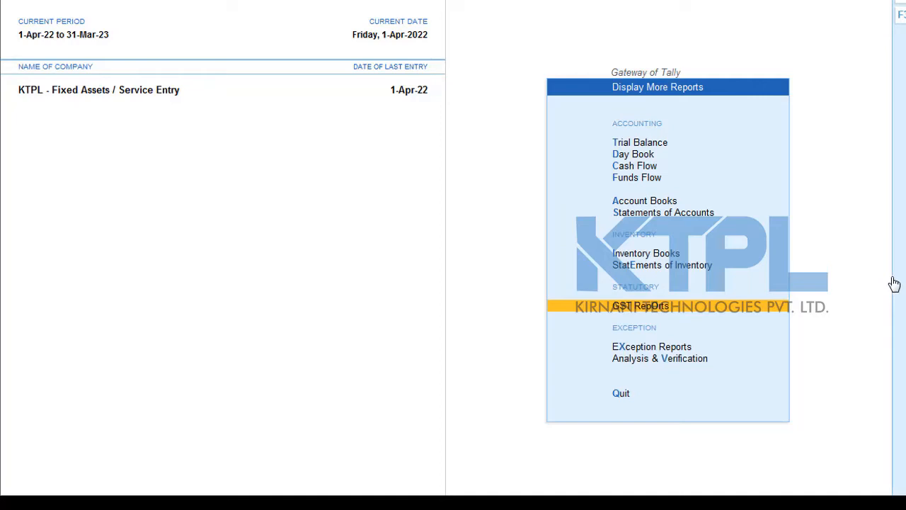
key("Escape")
key("Up")
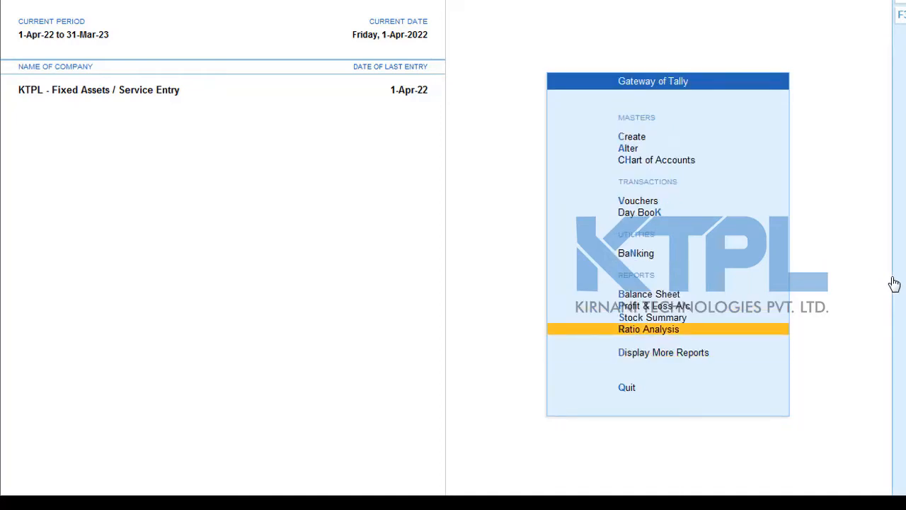
key("Up")
key("Up")
key("Up")
key("Up")
key("Up")
key("Up")
key("Up")
key("Up")
key("Up")
key("Down")
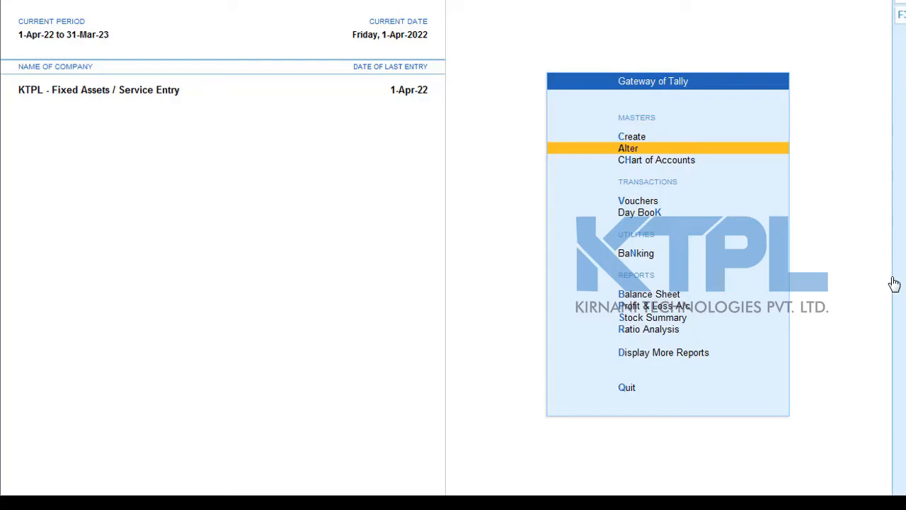
key("Return")
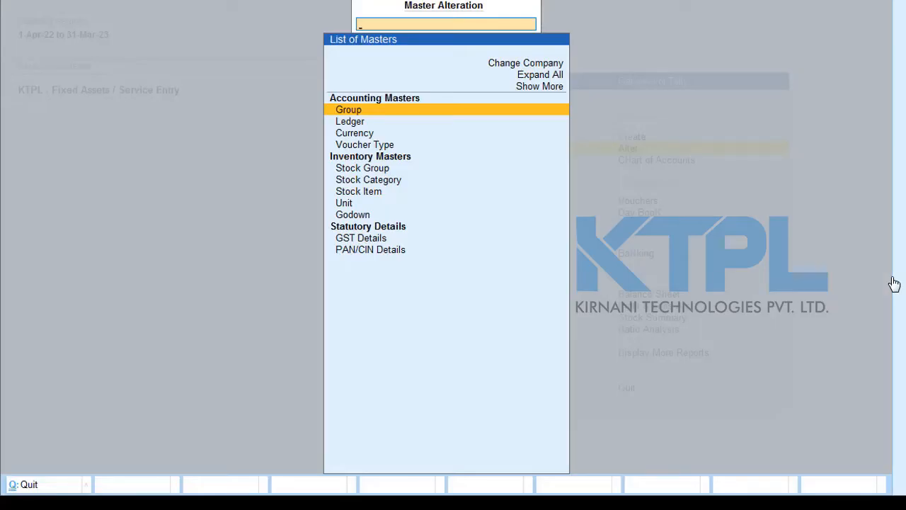
key("Down")
key("Return")
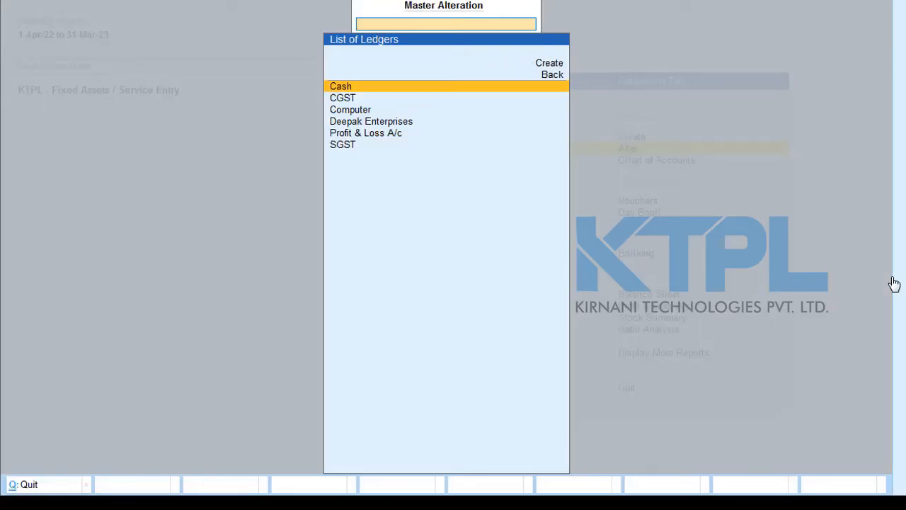
key("Escape")
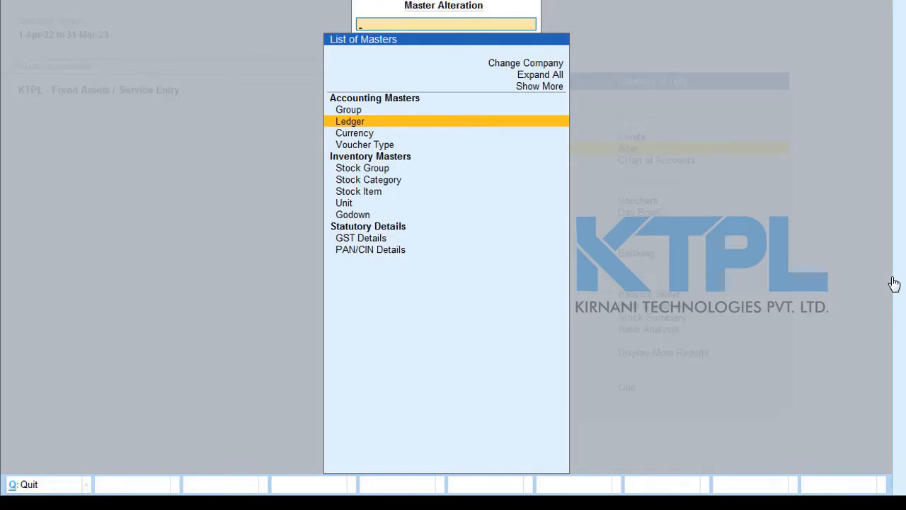
key("Return")
key("Escape")
key("Escape")
Create a ledger named Hotel Mital under Sundry Creditors and save it with the remaining defaults.
key("Up")
key("Return")
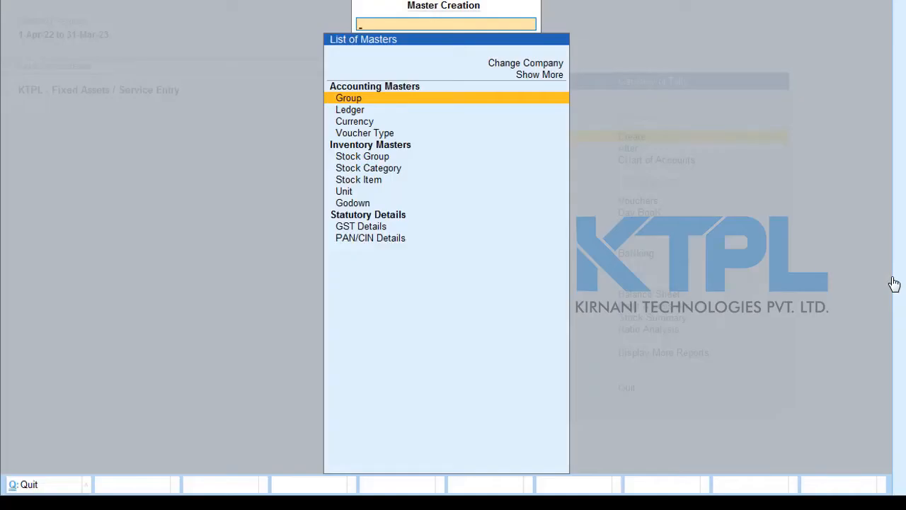
key("Down")
key("Return")
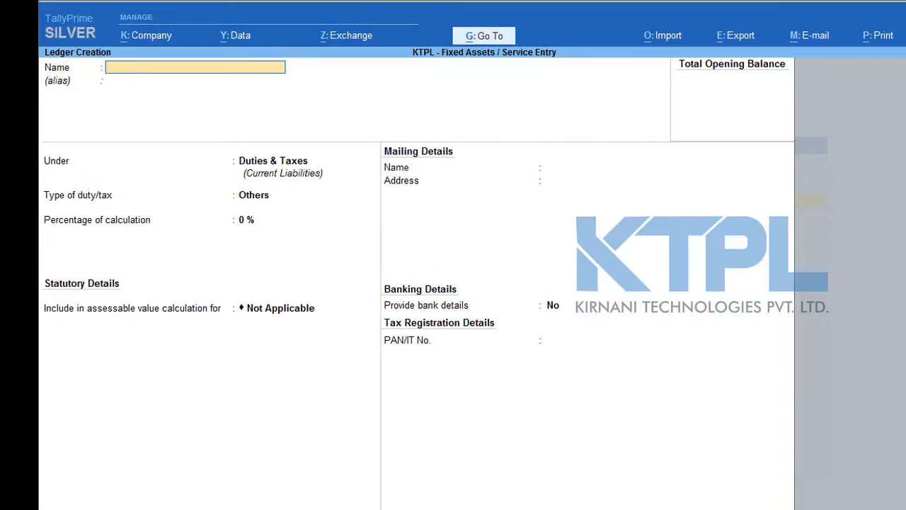
type("Hotel Mital")
key("Return")
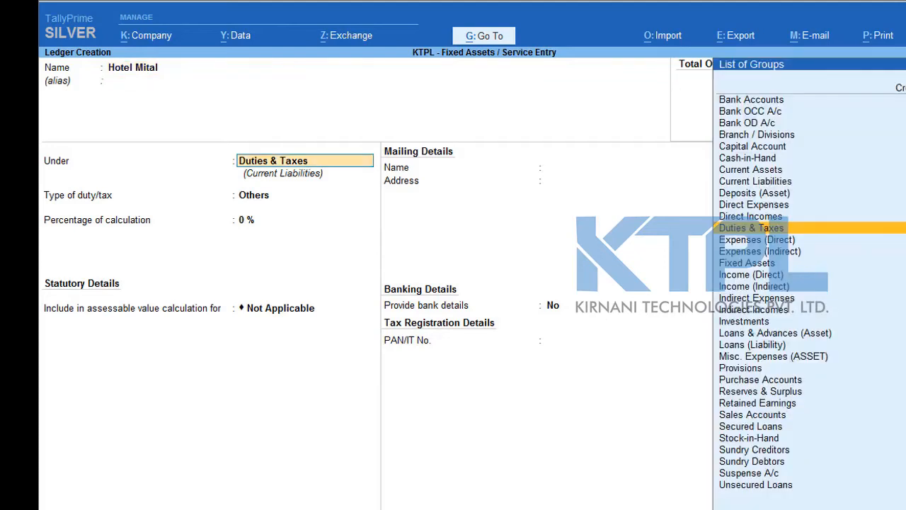
type("Cred")
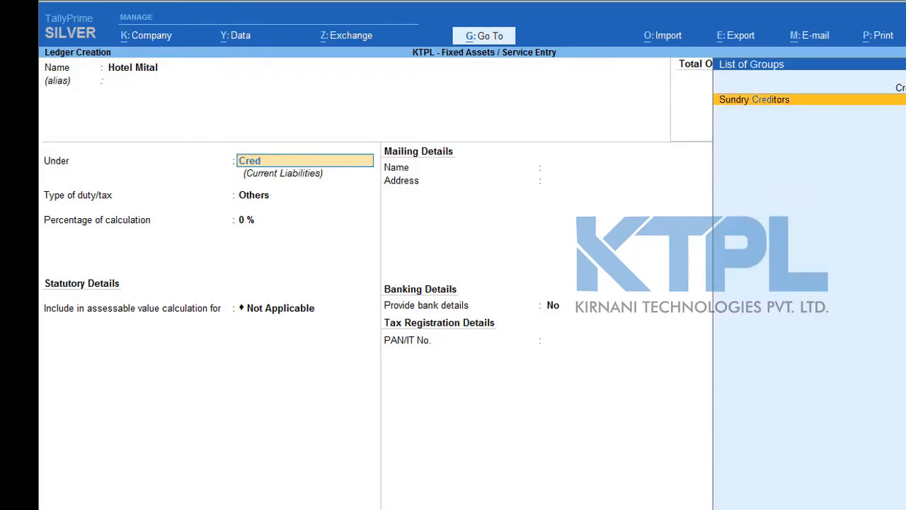
key("Return")
key("Return")
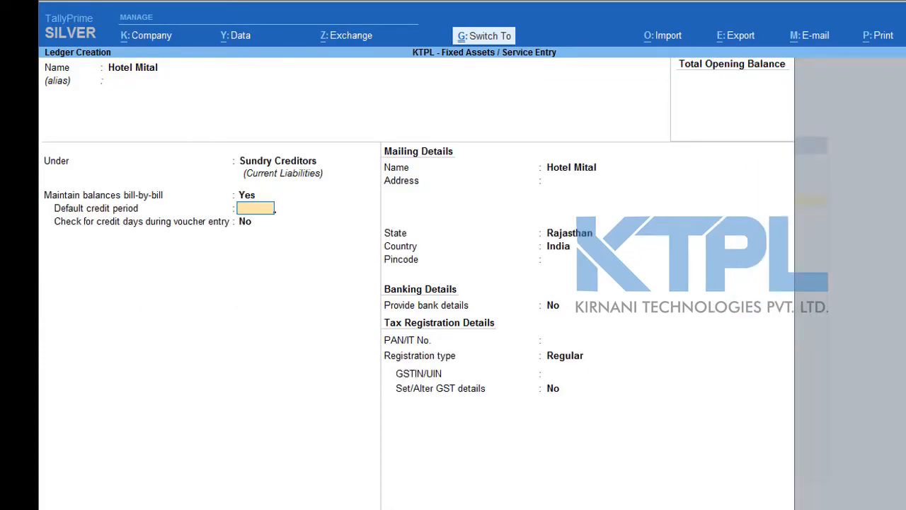
key("ctrl+a")
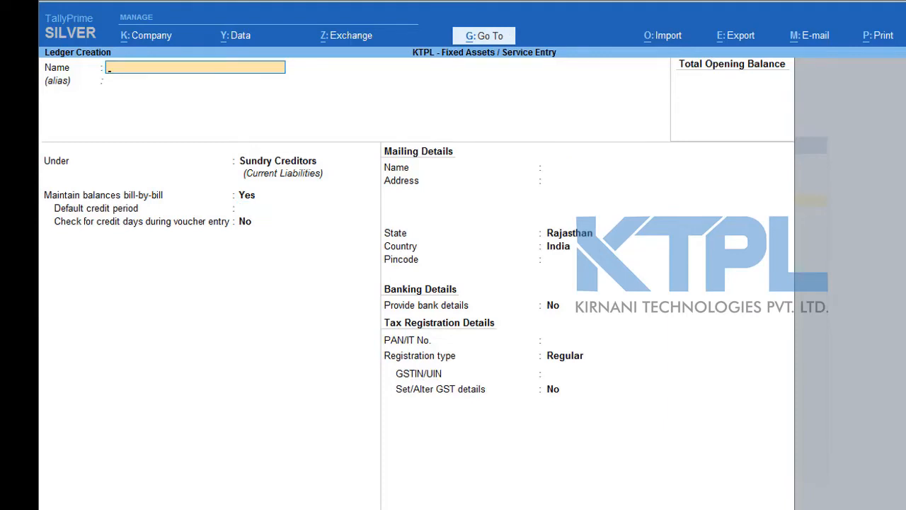
Start a ledger named Room Service under Indirect Expenses with the ledger type Not Applicable.
type("Room Services")
key("BackSpace")
key("Return")
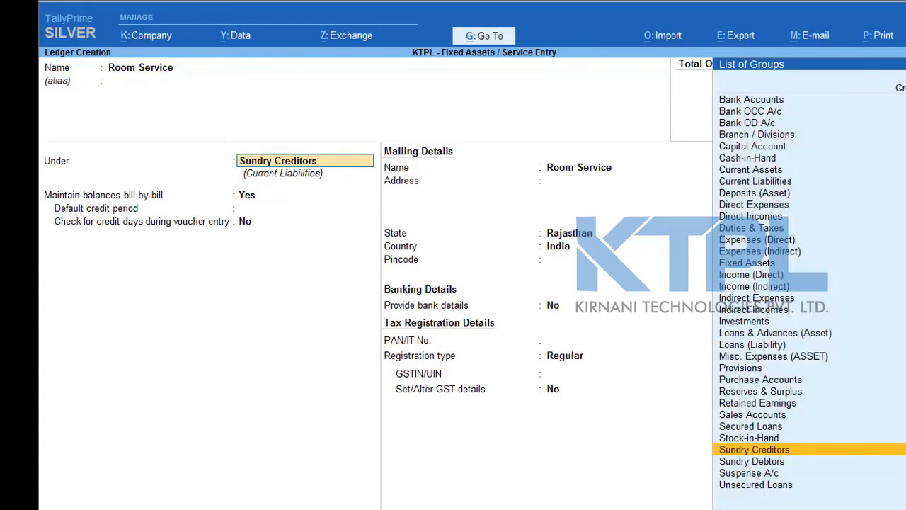
type("Ind")
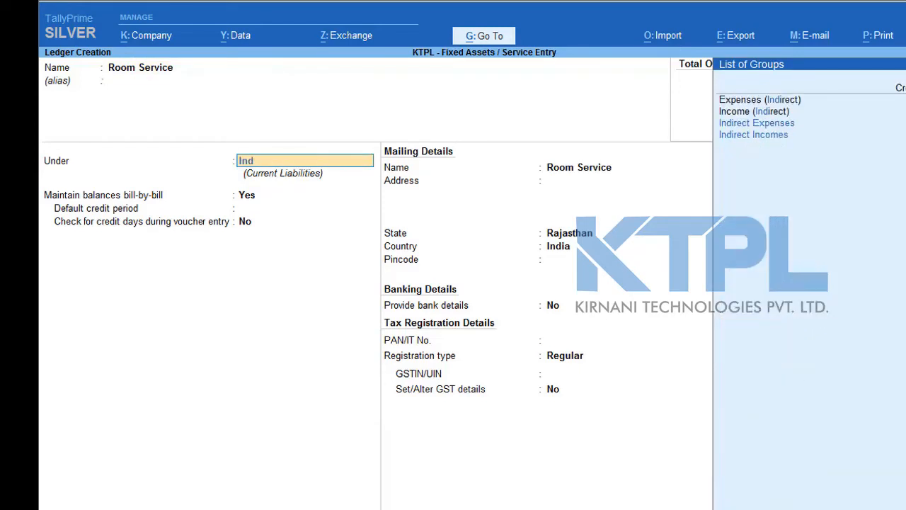
key("Down")
key("Return")
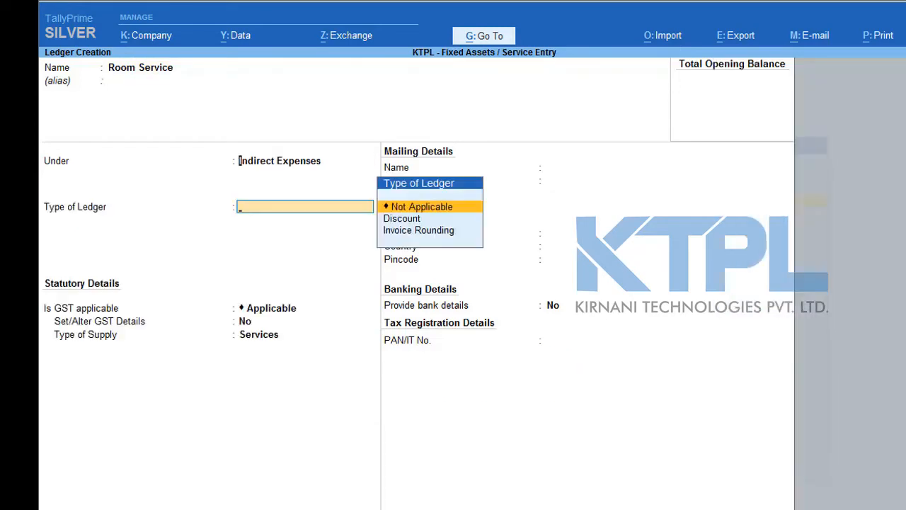
key("BackSpace")
key("Return")
key("Down")
key("Up")
key("Return")
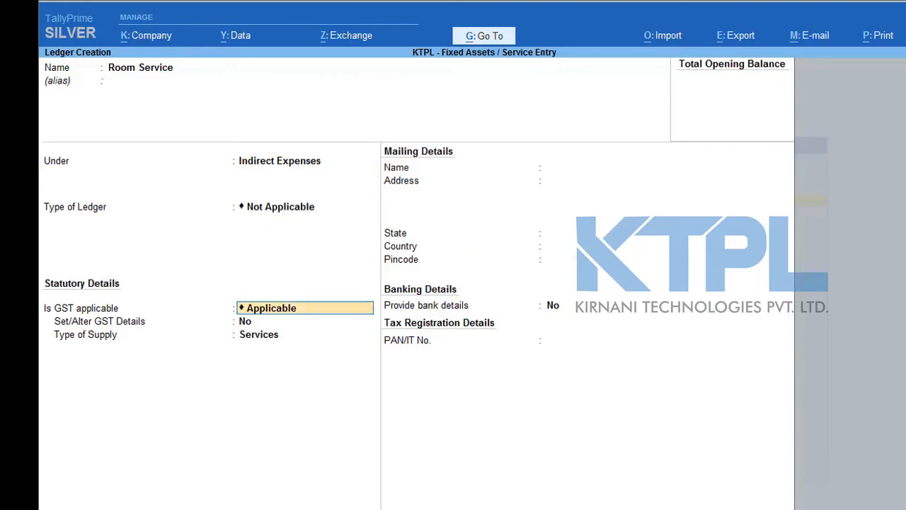
Set the Room Service ledger's GST details to Purchase Taxable with 5% integrated tax, leaving description, HSN/SAC and cess unset.
key("Return")
type("y")
key("Return")
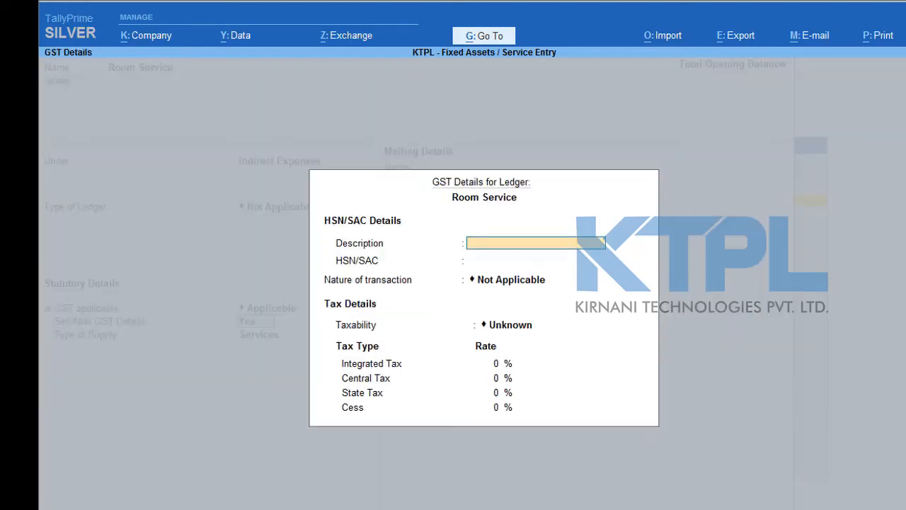
key("Return")
key("Return")
type("Pur")
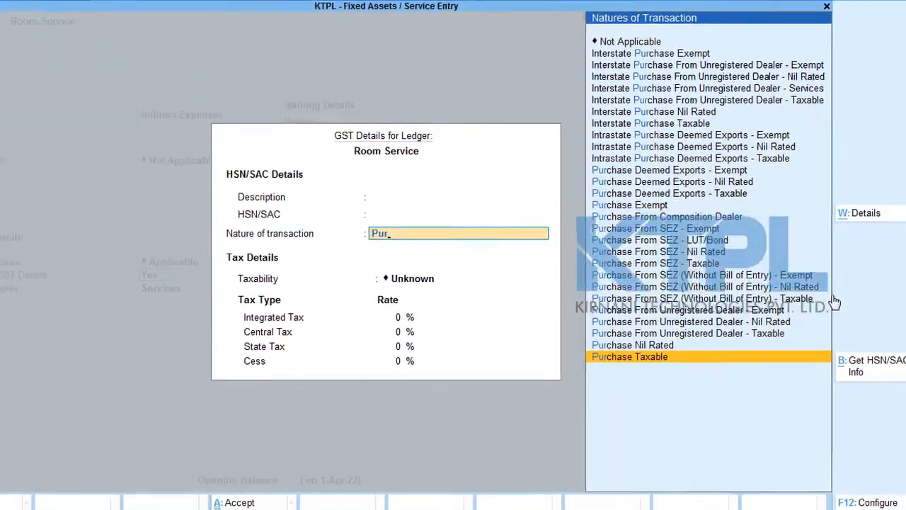
key("Return")
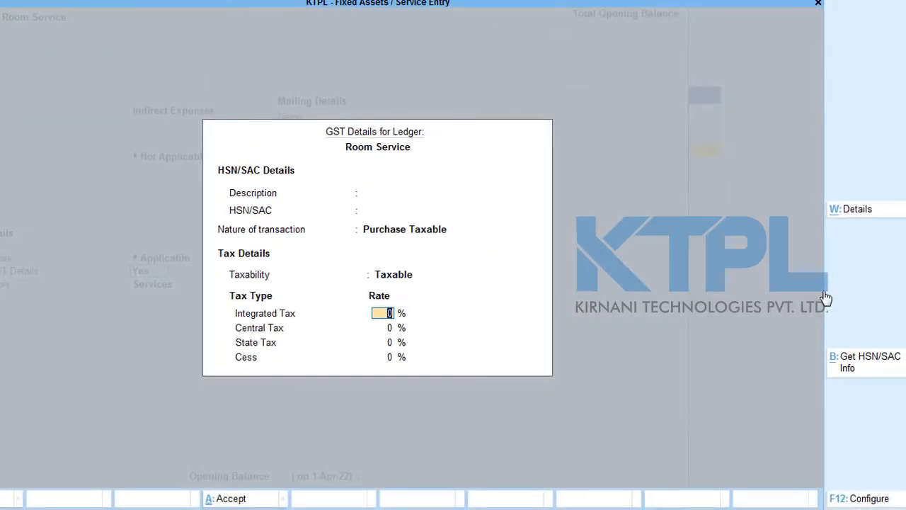
type("5")
key("Return")
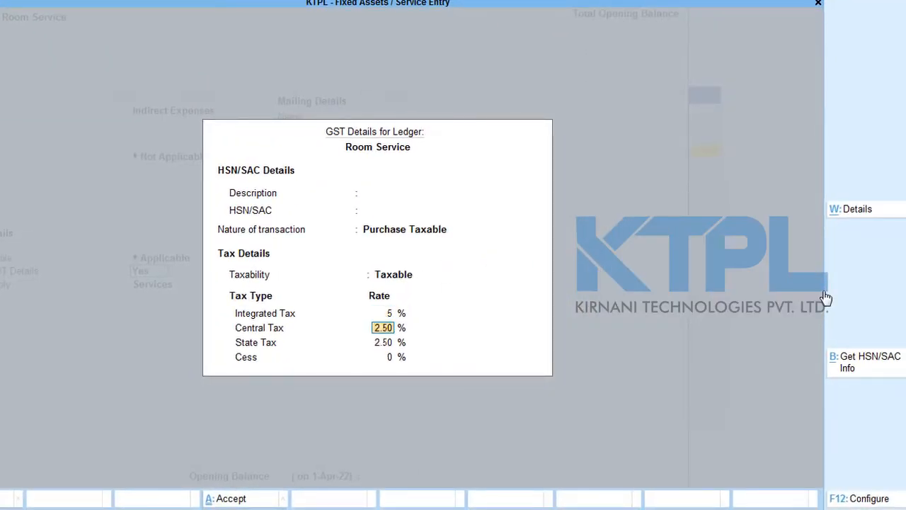
key("Return")
key("Return")
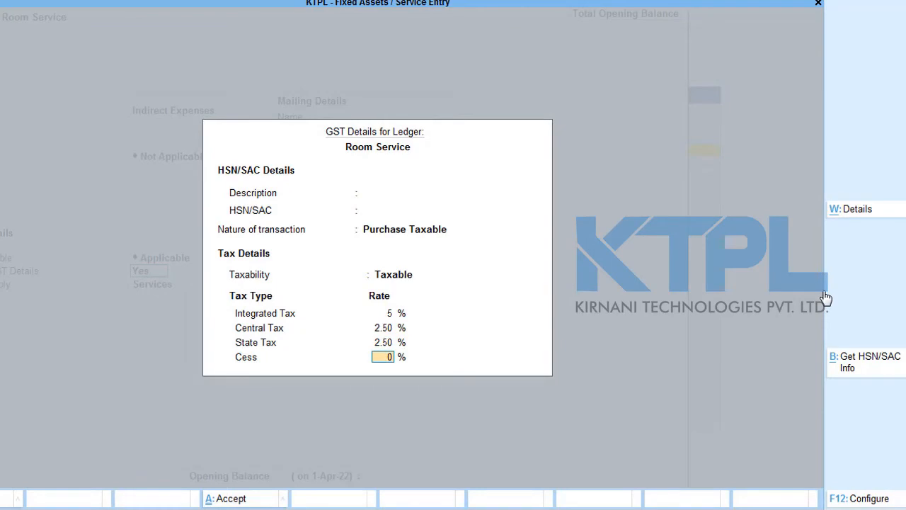
key("Return")
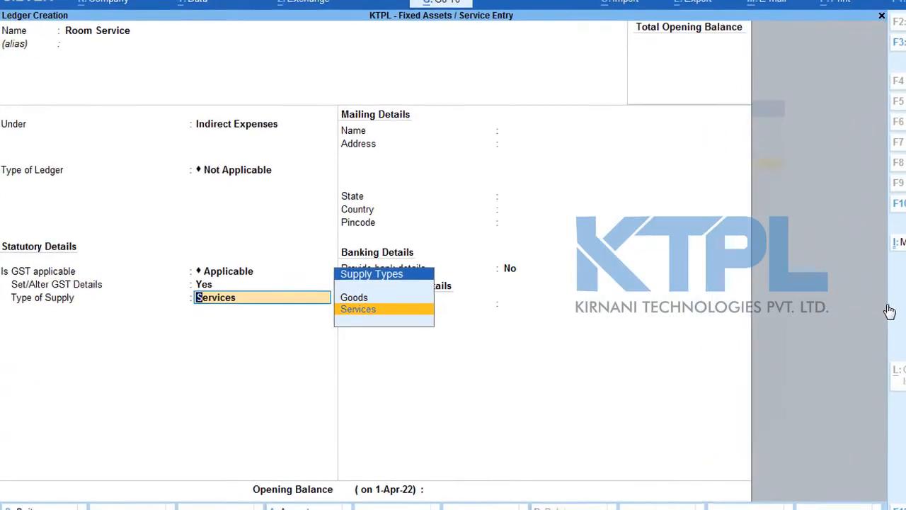
Keep Services as the type of supply, save the Room Service ledger, and return to the Gateway of Tally.
key("Return")
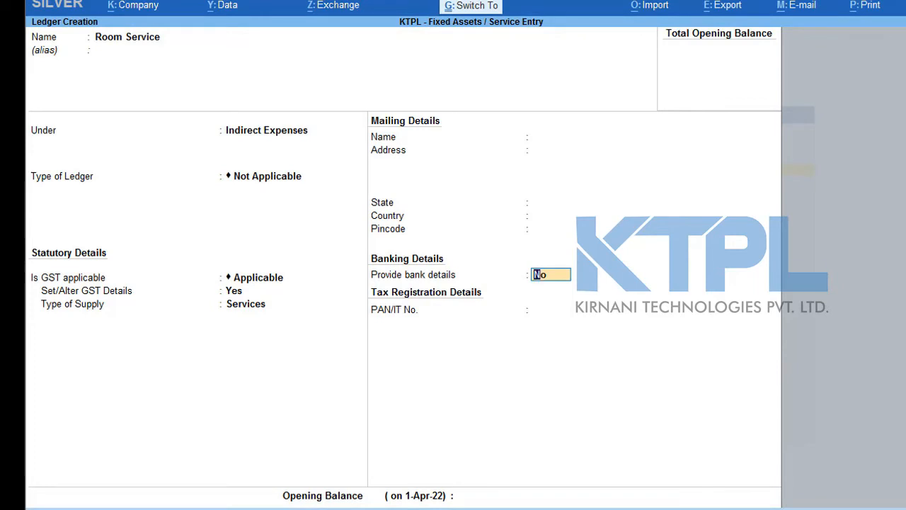
key("ctrl+a")
key("Escape")
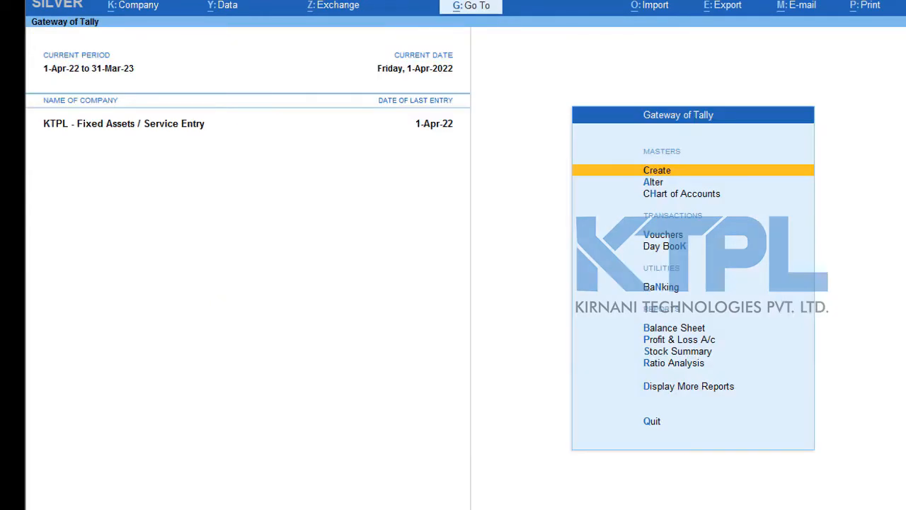
Start a new purchase voucher with Hotel Mital as the party account.
key("v")
key("Down")
key("Down")
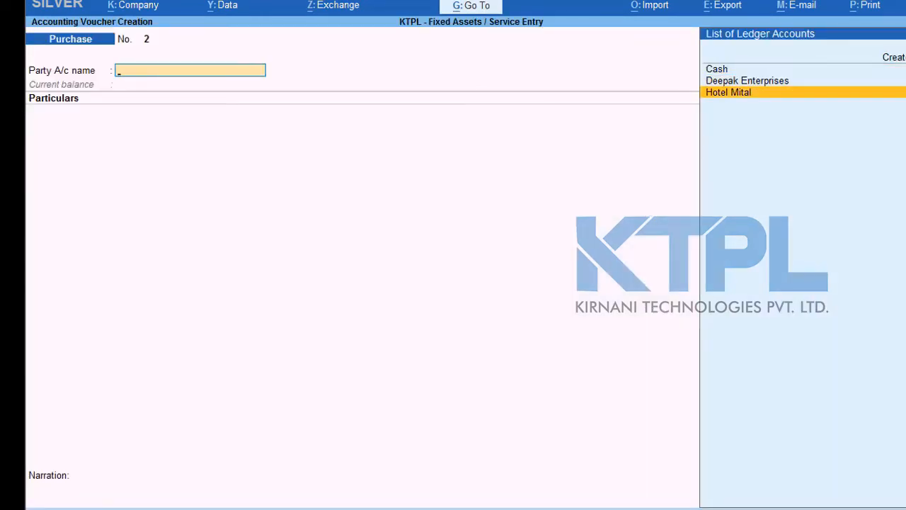
key("Return")
key("Return")
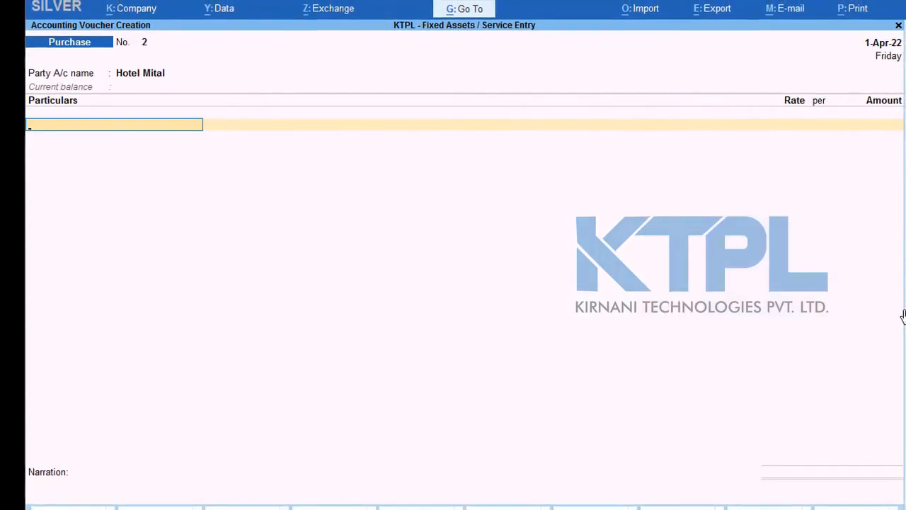
Add a Room Service line of 4000 to the purchase voucher, without a description and classified as Purchase Taxable.
type("Roo")
key("Return")
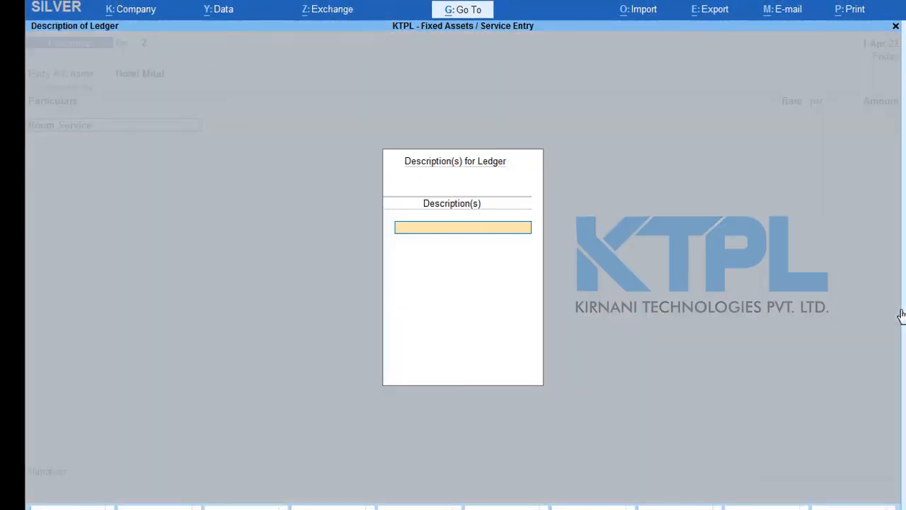
key("Return")
type("4000")
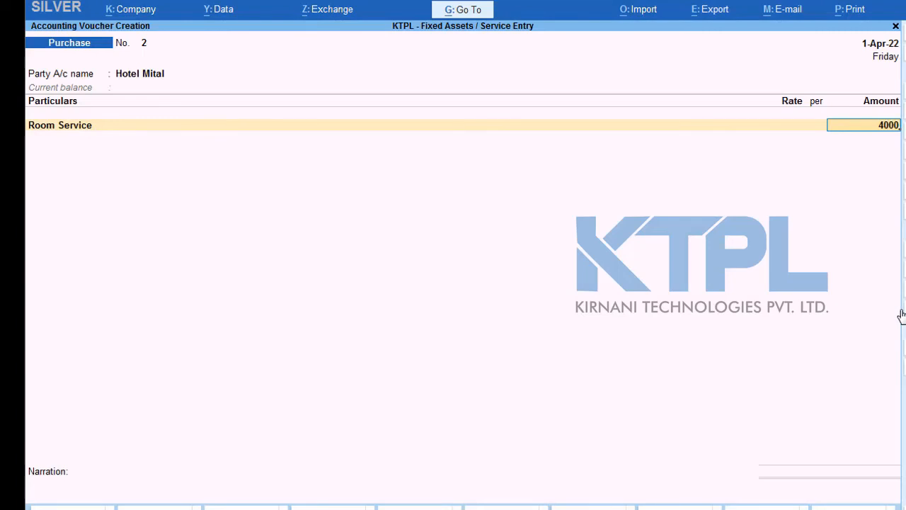
key("Return")
type("Pur")
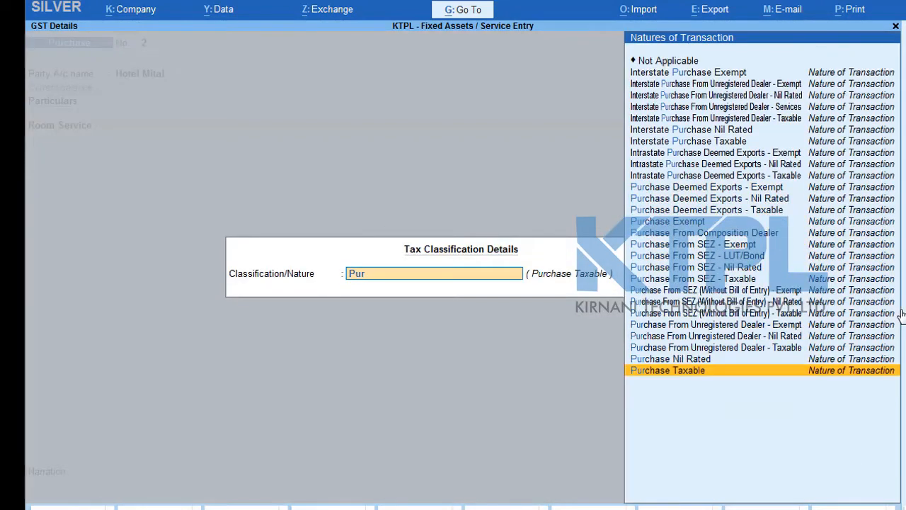
key("Return")
Add CGST and SGST lines to the purchase voucher with their calculated tax amounts and no descriptions.
type("Cg")
key("Return")
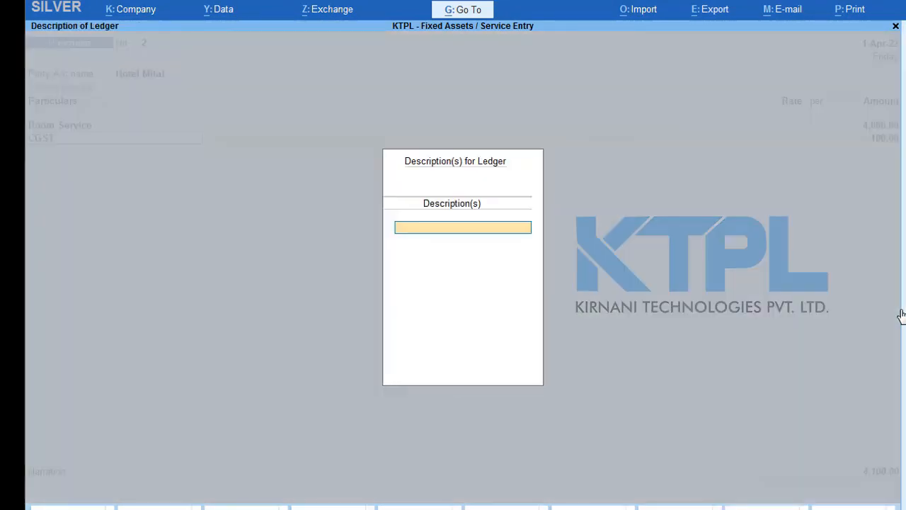
key("Return")
key("Return")
type("Sg")
key("Return")
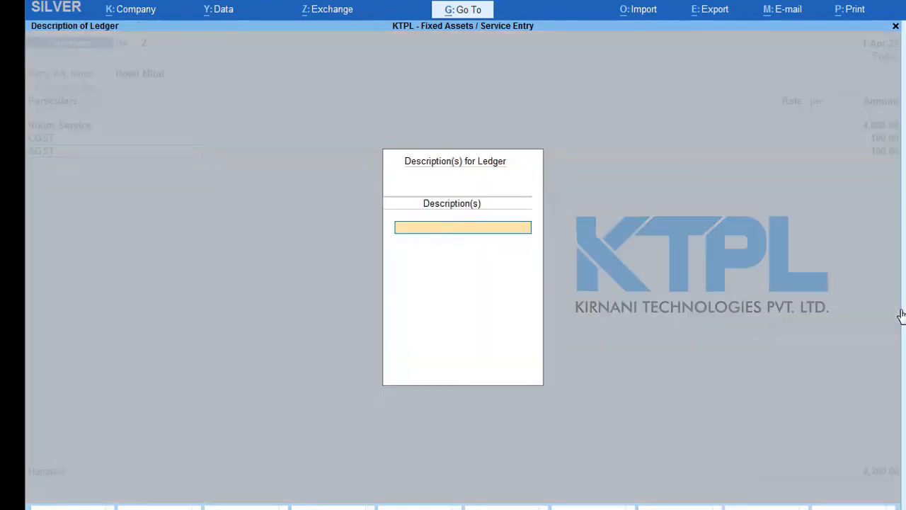
key("Return")
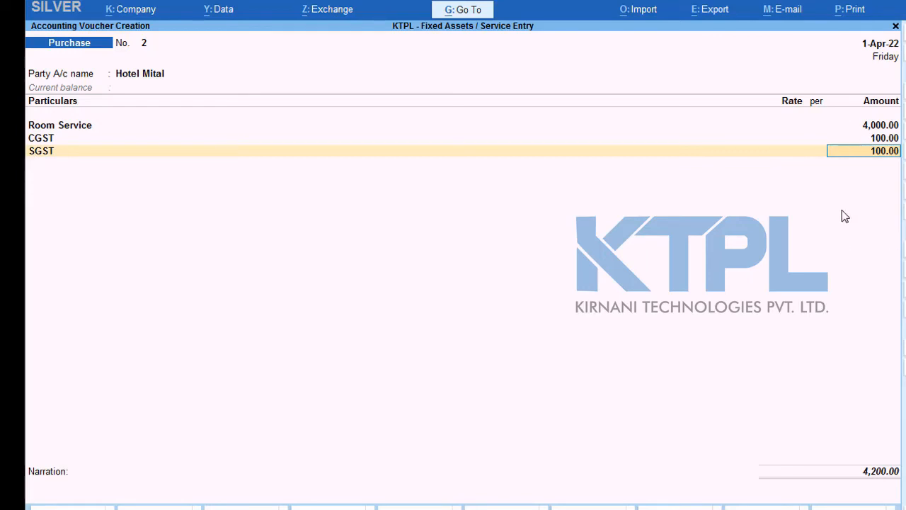
Recheck the voucher's Room Service, CGST and SGST lines, including the Room Service description and tax classification.
left_click(55, 128)
key("Return")
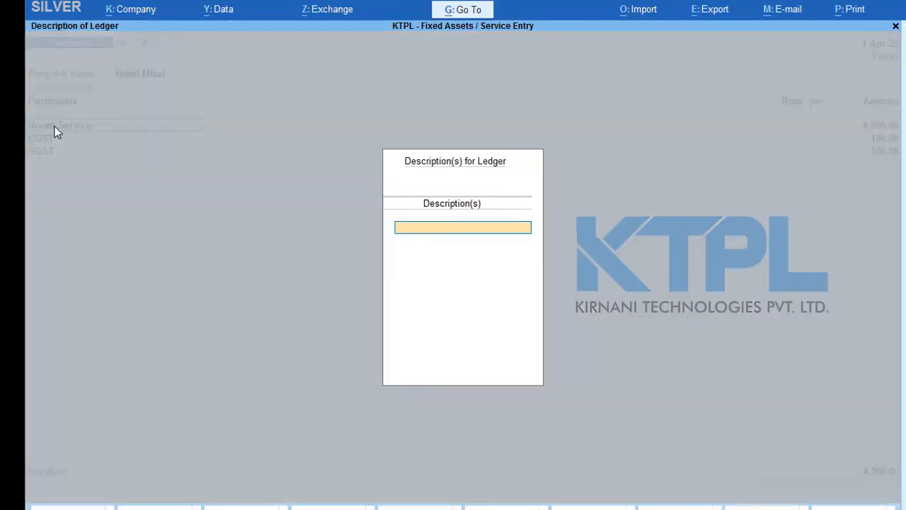
key("Return")
key("Return")
key("Return")
key("Return")
key("Return")
key("Return")
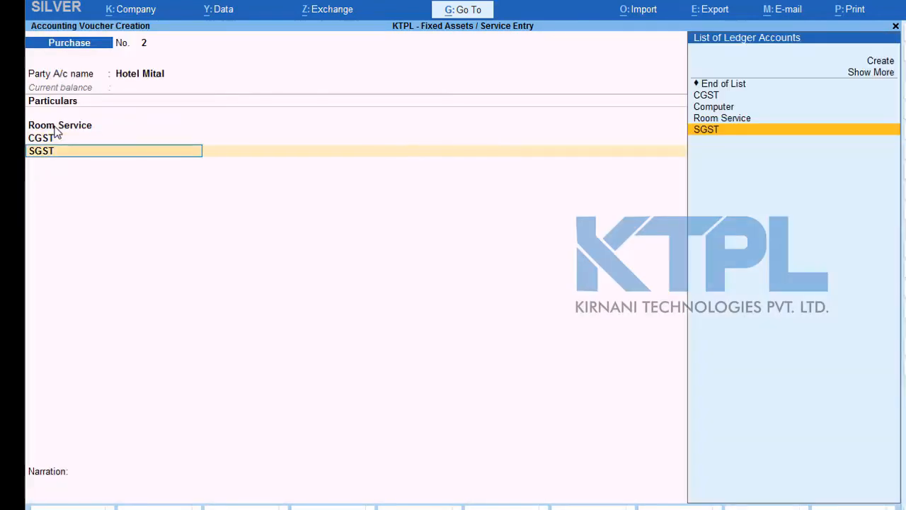
key("Return")
key("Return")
key("Return")
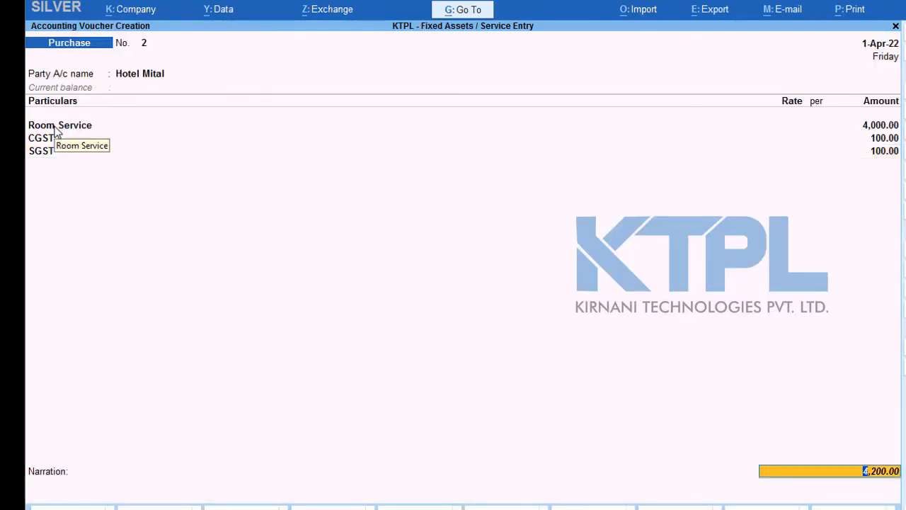
Save the Hotel Mital purchase voucher without a narration and leave voucher entry.
key("Return")
key("Return")
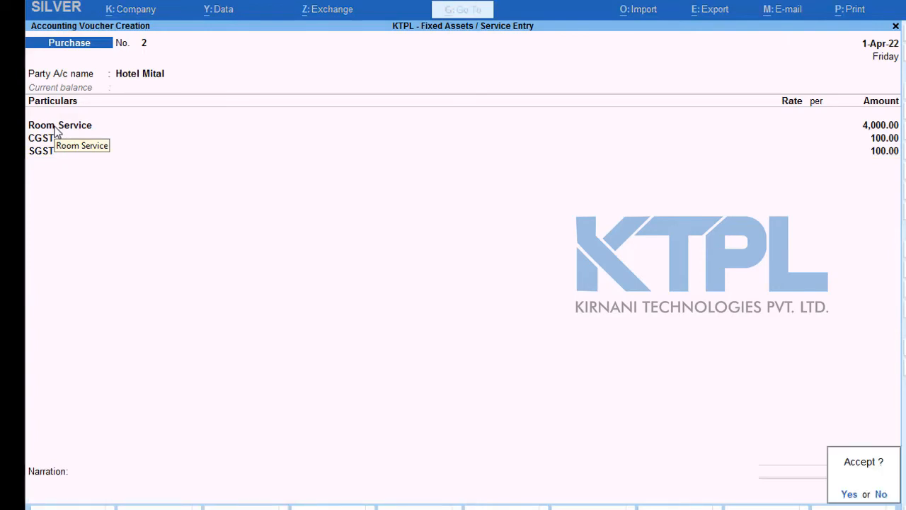
key("Return")
key("Escape")
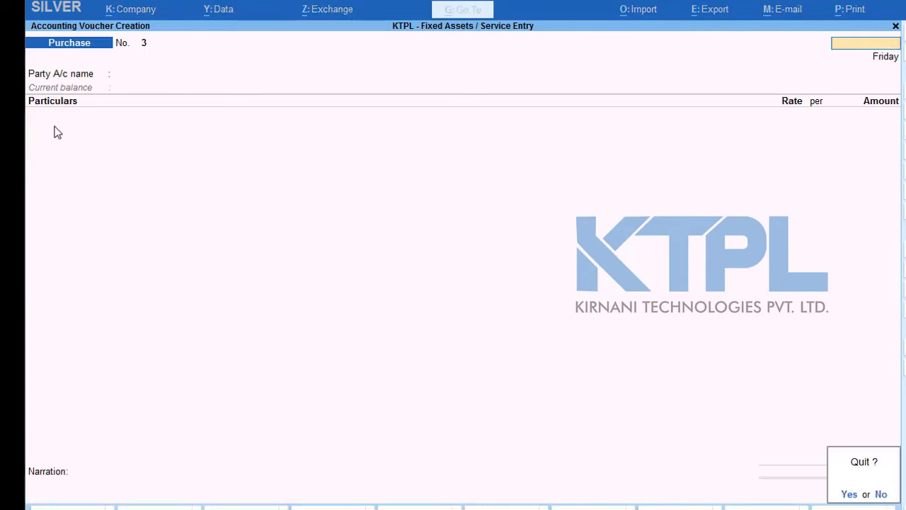
key("y")
Examine the Room Service expense under Indirect Expenses in the Profit & Loss account, and close the report.
key("p")
key("shift+Return")
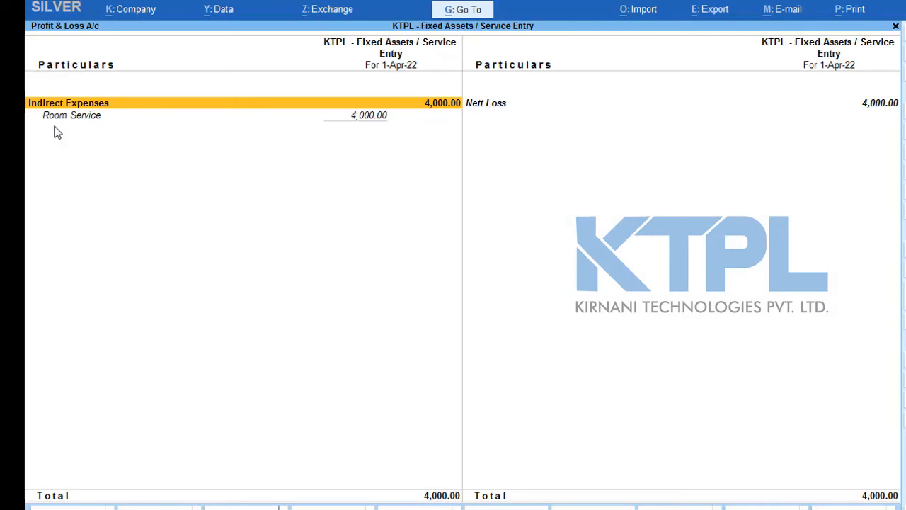
key("Down")
key("Return")
key("Escape")
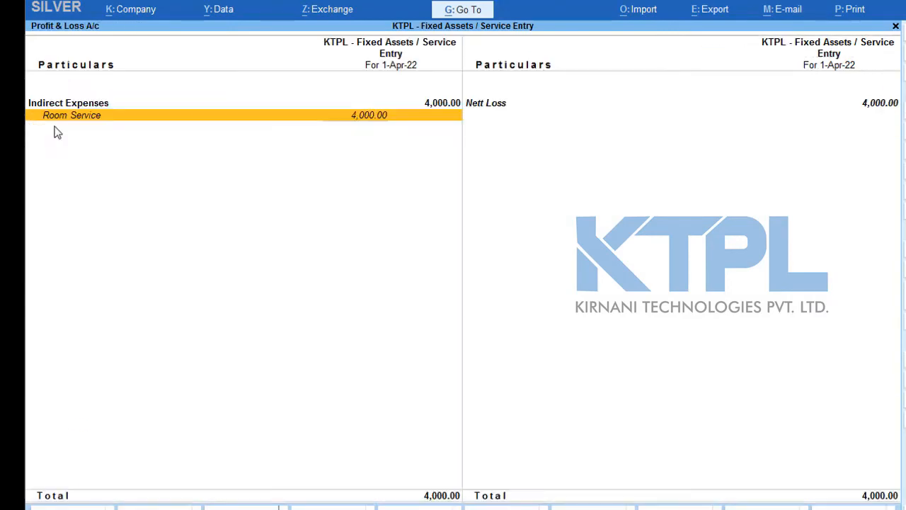
key("Escape")
Open the Balance Sheet and drill into Duties & Taxes under Current Liabilities.
key("Up")
key("Return")
key("Down")
key("Down")
key("Down")
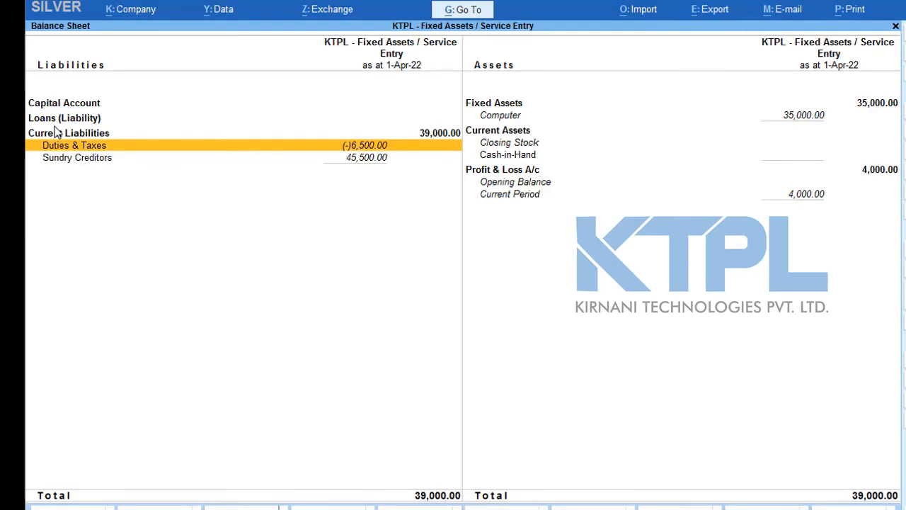
key("Return")
View the CGST ledger's monthly summary and its April vouchers, and return to the Duties & Taxes summary.
key("Down")
key("Up")
key("Return")
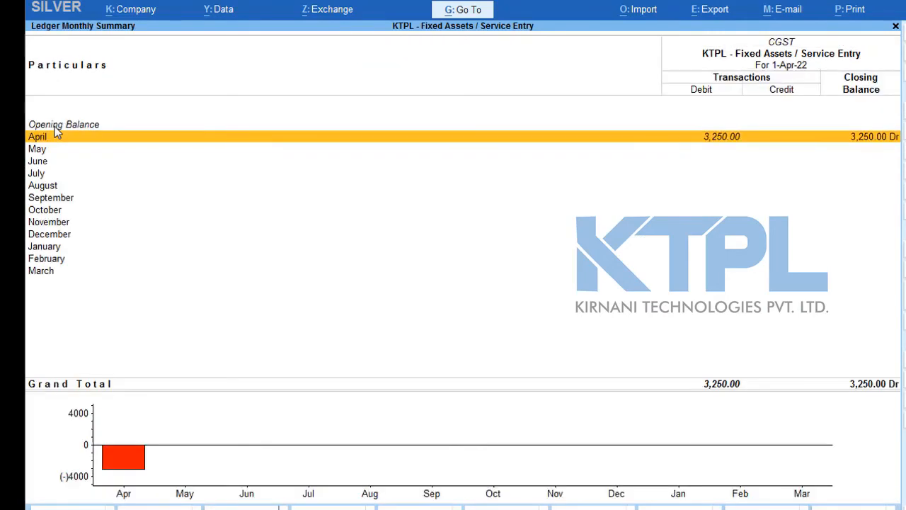
key("Return")
key("Escape")
key("Escape")
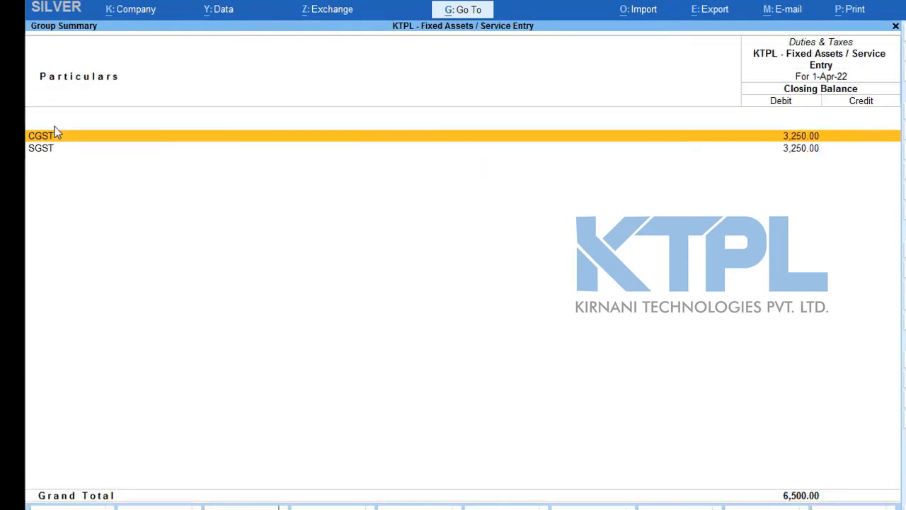
Check the Hotel Mital purchase among the CGST ledger's April vouchers, and return to the Balance Sheet.
key("Return")
key("Return")
key("Down")
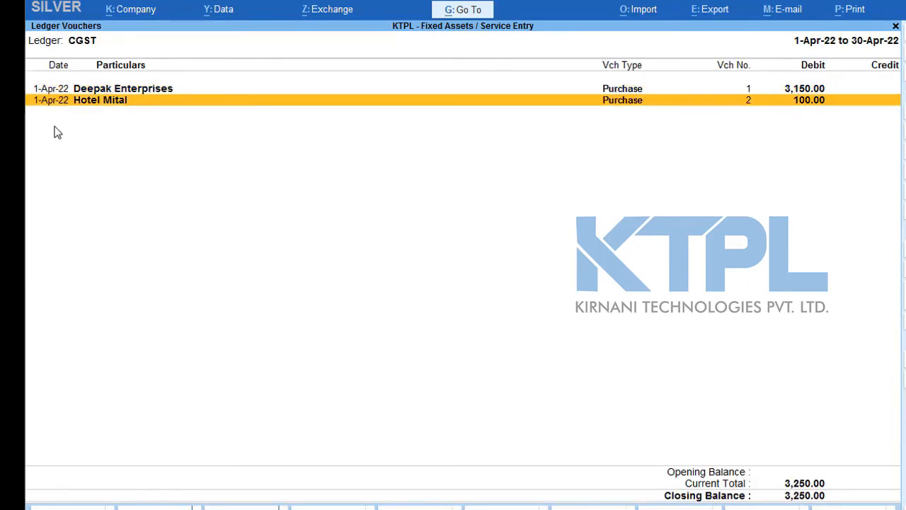
key("Escape")
key("Escape")
key("Down")
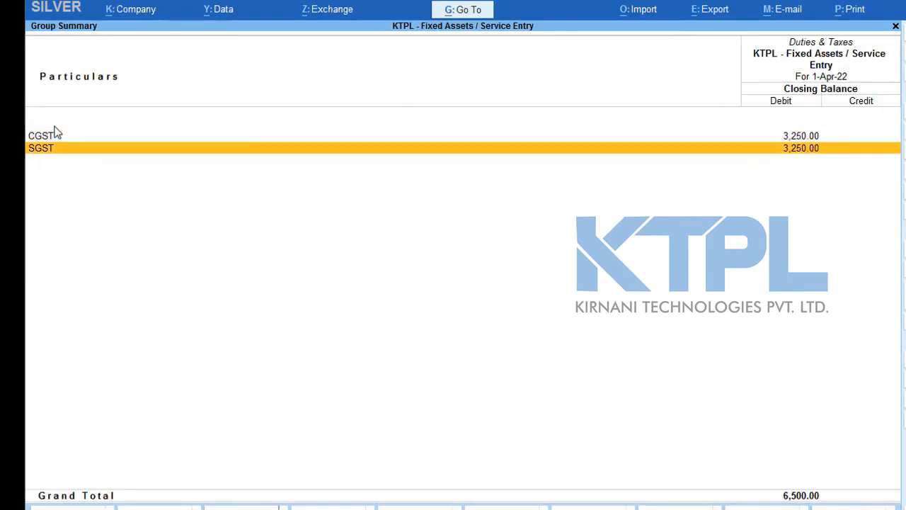
key("Escape")
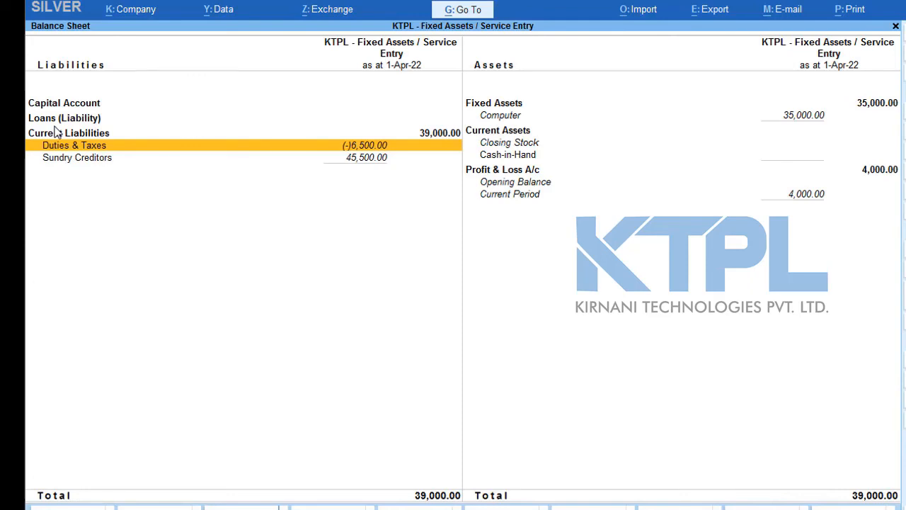